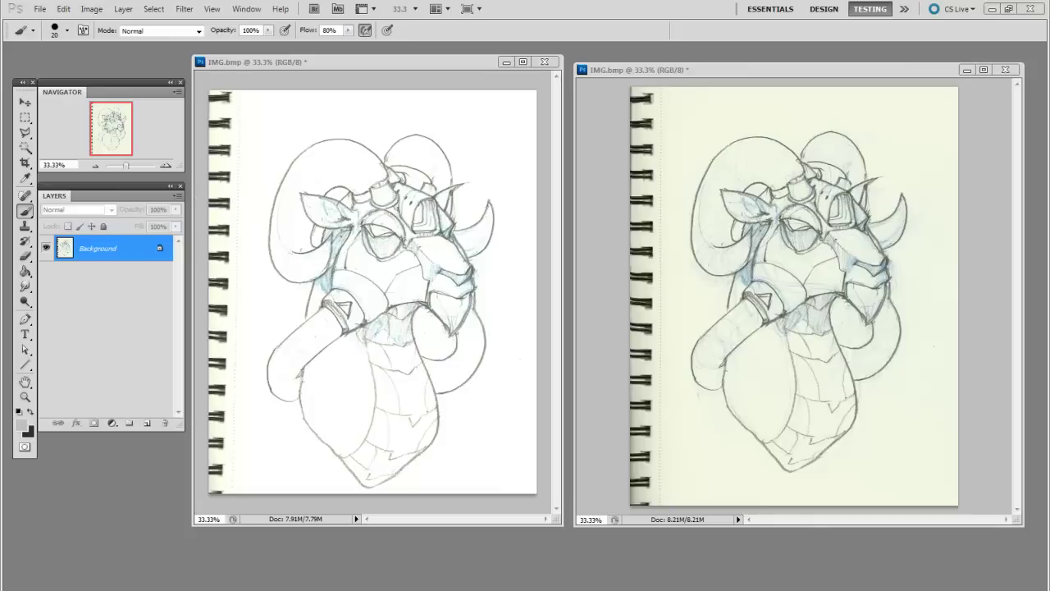
{"action": "left_click_drag", "start_coordinate": [484, 66], "coordinate": [487, 72]}
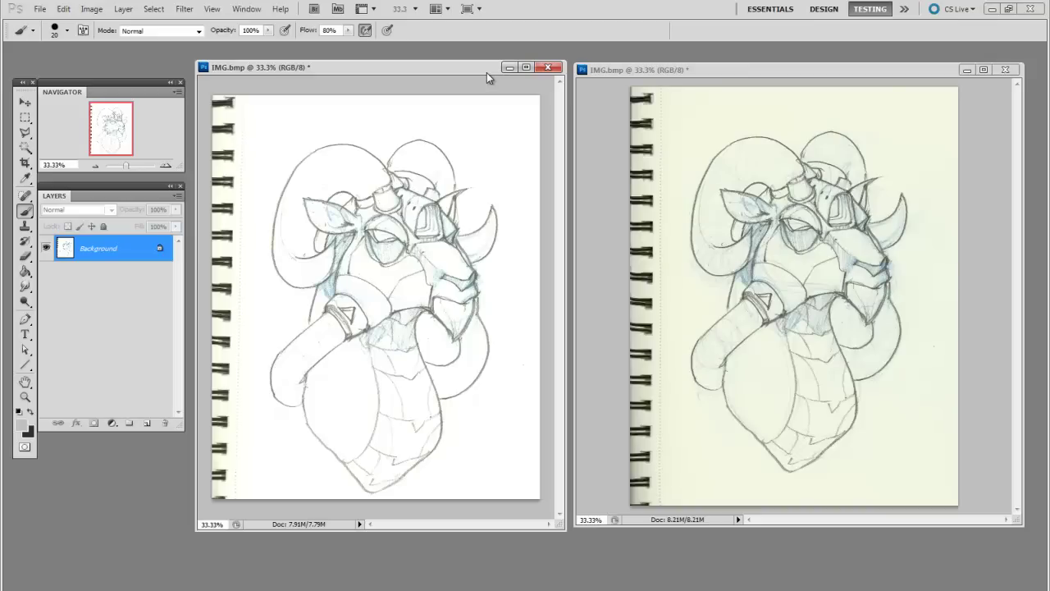
{"action": "left_click_drag", "start_coordinate": [884, 65], "coordinate": [890, 60]}
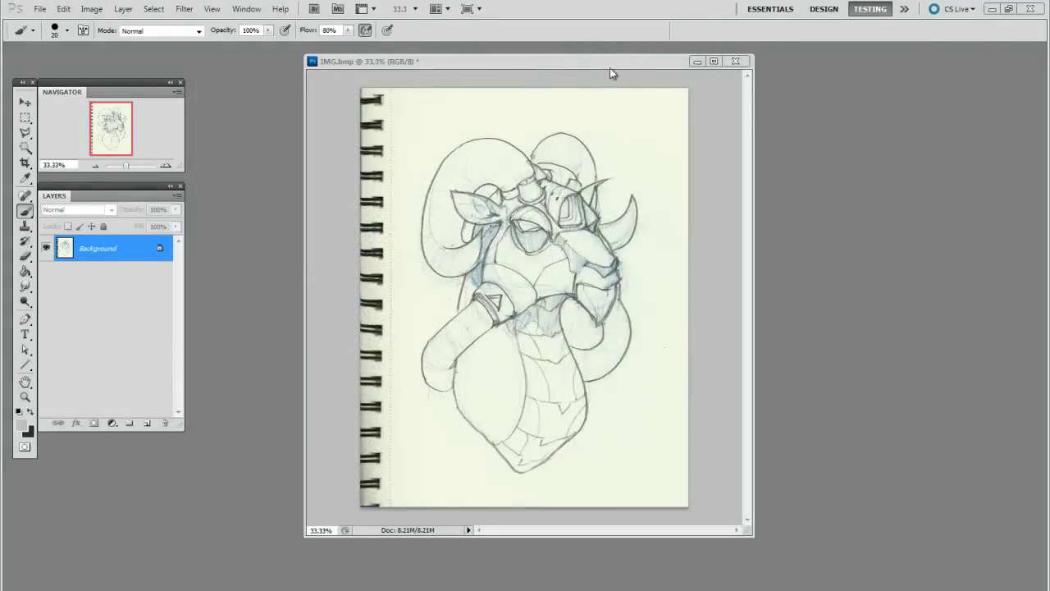
Copy the entire scanned sketch and paste it into a new document with the default settings.
{"action": "left_click_drag", "start_coordinate": [614, 73], "coordinate": [539, 65]}
{"action": "key", "text": "ctrl+a"}
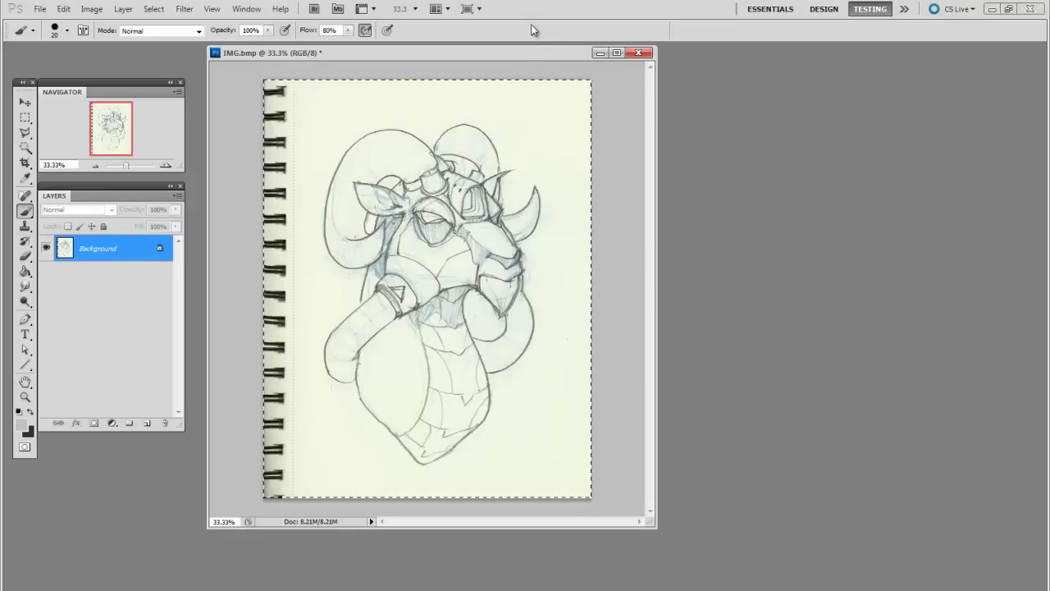
{"action": "key", "text": "ctrl+c"}
{"action": "key", "text": "ctrl+n"}
{"action": "key", "text": "Return"}
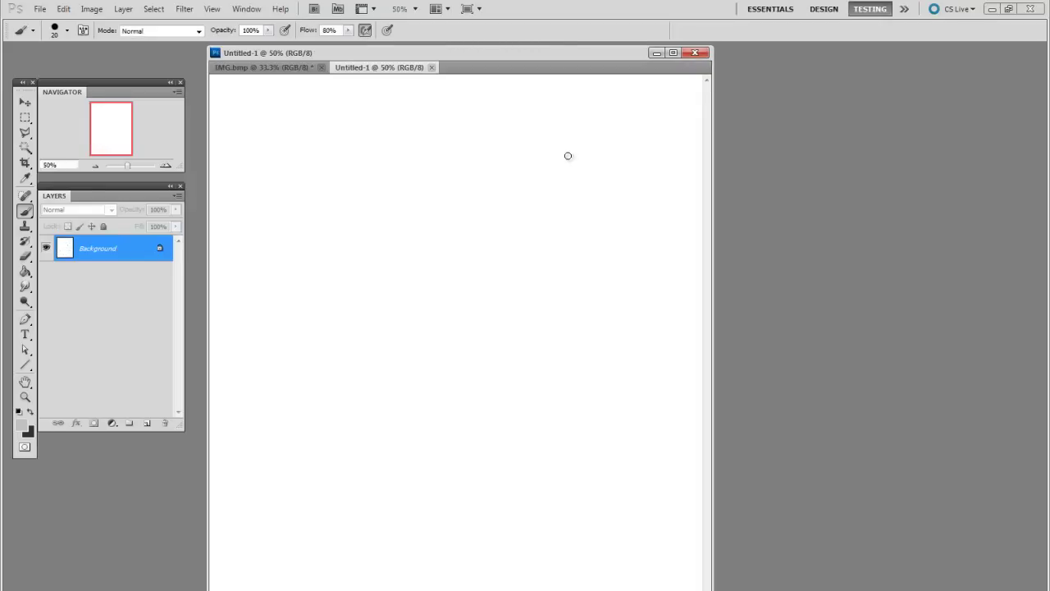
{"action": "key", "text": "ctrl+v"}
Float the new document in its own window fitted around the sketch at 33.3% and minimize the original IMG.bmp.
{"action": "left_click_drag", "start_coordinate": [415, 69], "coordinate": [711, 86]}
{"action": "key", "text": "ctrl+minus"}
{"action": "left_click", "coordinate": [609, 97]}
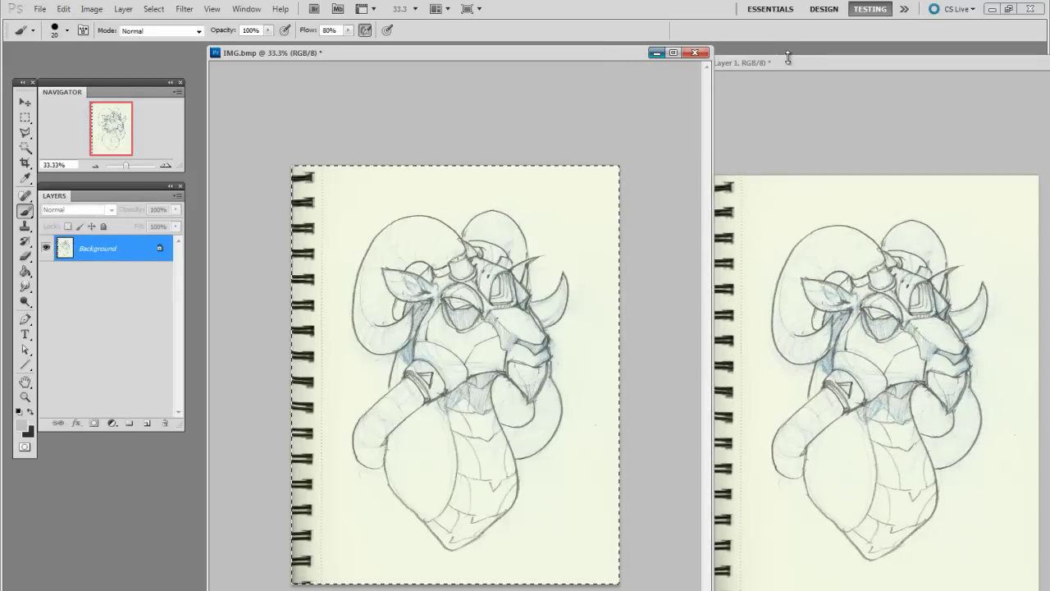
{"action": "left_click", "coordinate": [656, 53]}
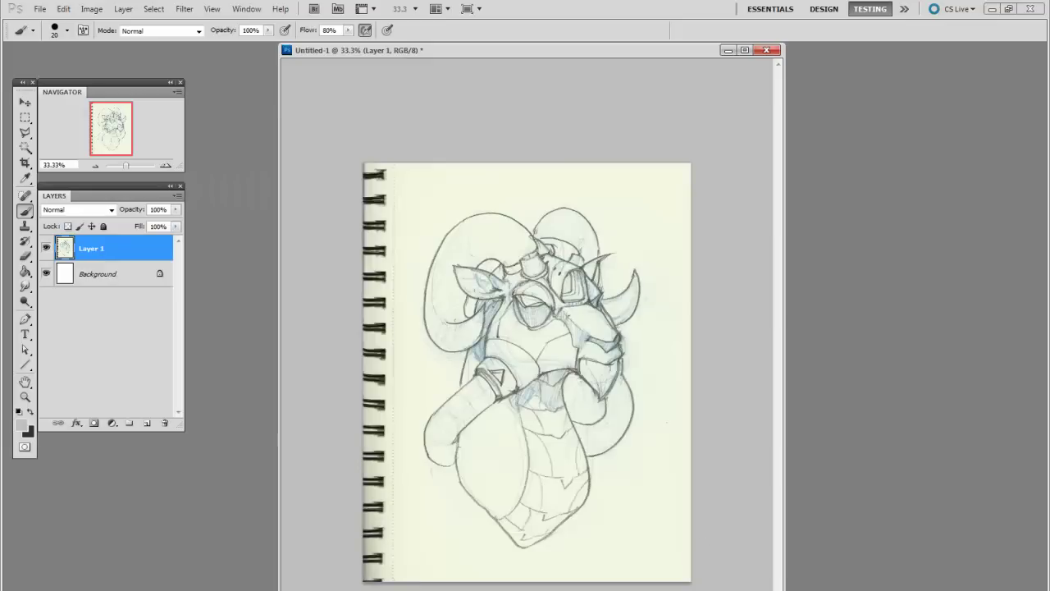
{"action": "left_click_drag", "start_coordinate": [783, 589], "coordinate": [720, 529]}
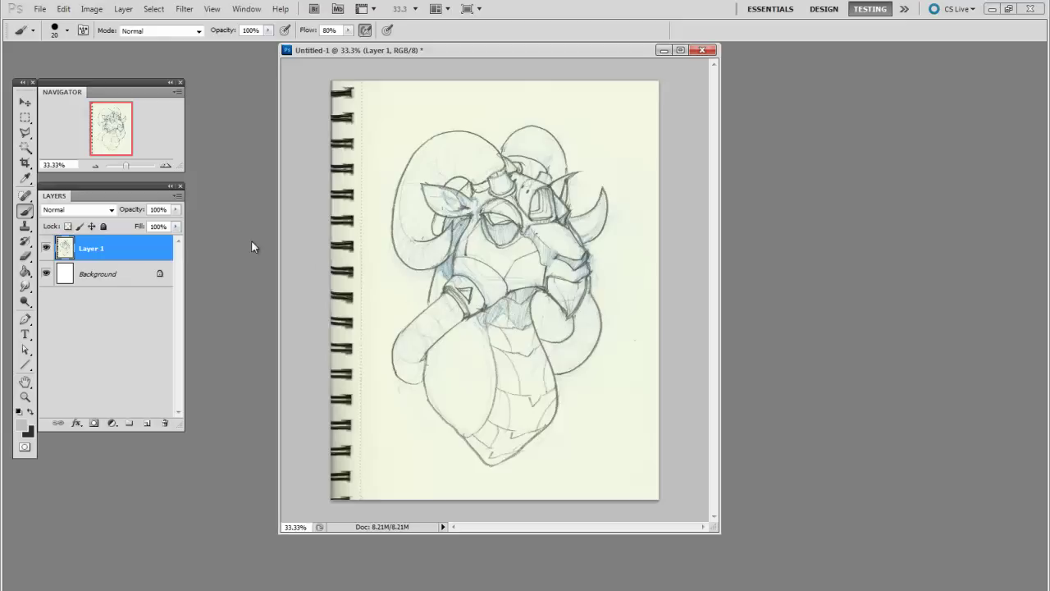
Duplicate the pasted sketch layer and adjust the copy's Levels to input values 86, 1.05 and 243.
{"action": "left_click_drag", "start_coordinate": [136, 248], "coordinate": [147, 423]}
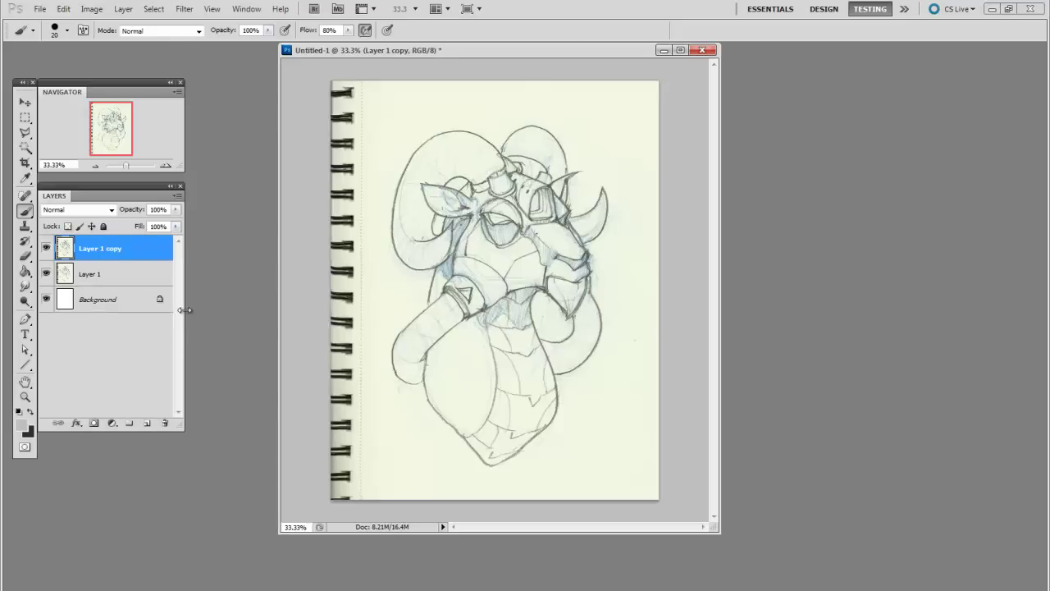
{"action": "key", "text": "ctrl+l"}
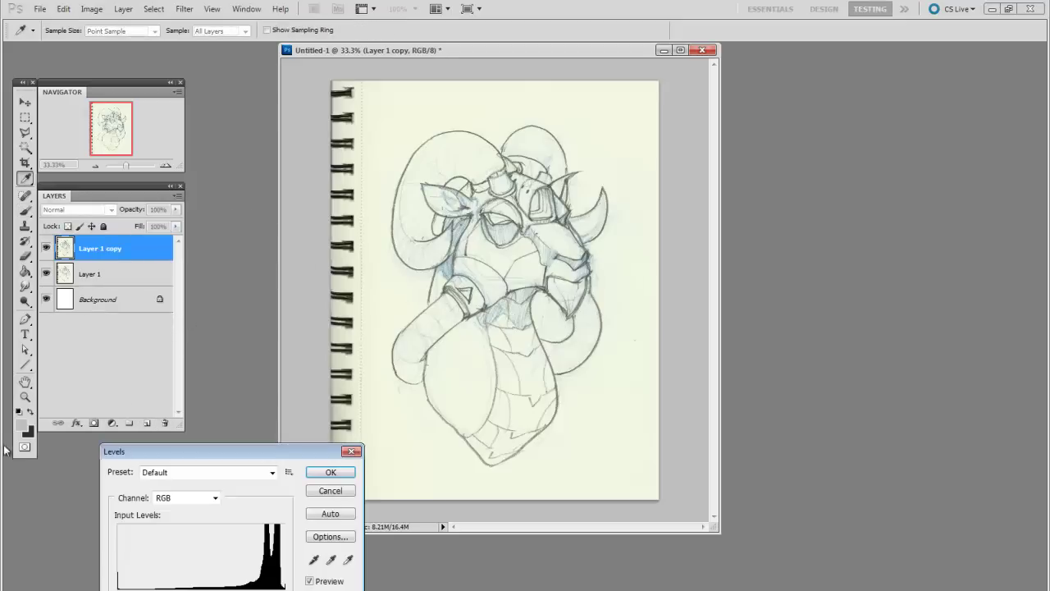
{"action": "left_click_drag", "start_coordinate": [178, 451], "coordinate": [731, 126]}
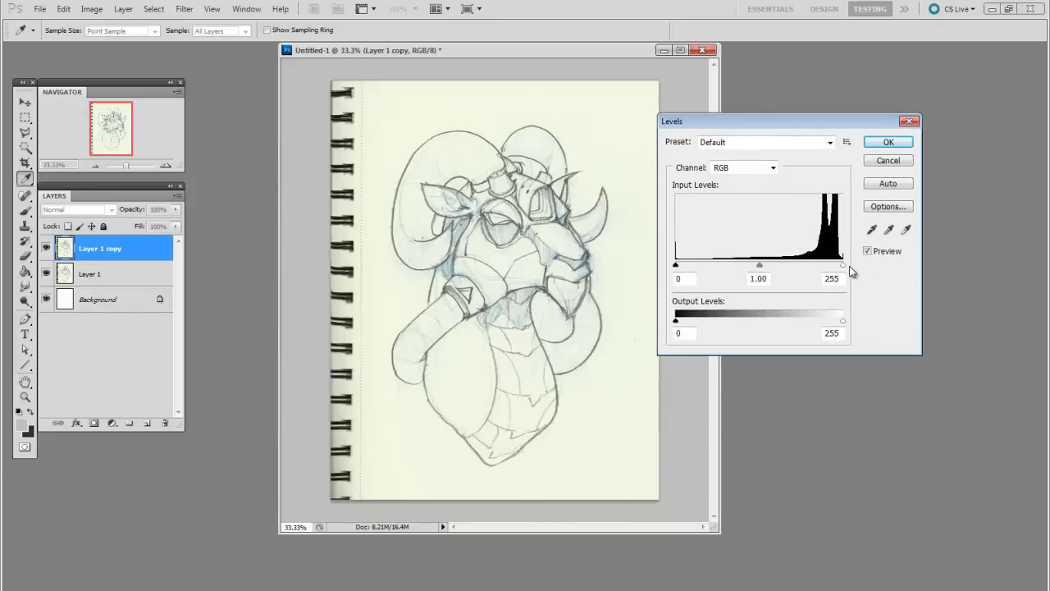
{"action": "left_click_drag", "start_coordinate": [843, 266], "coordinate": [835, 265]}
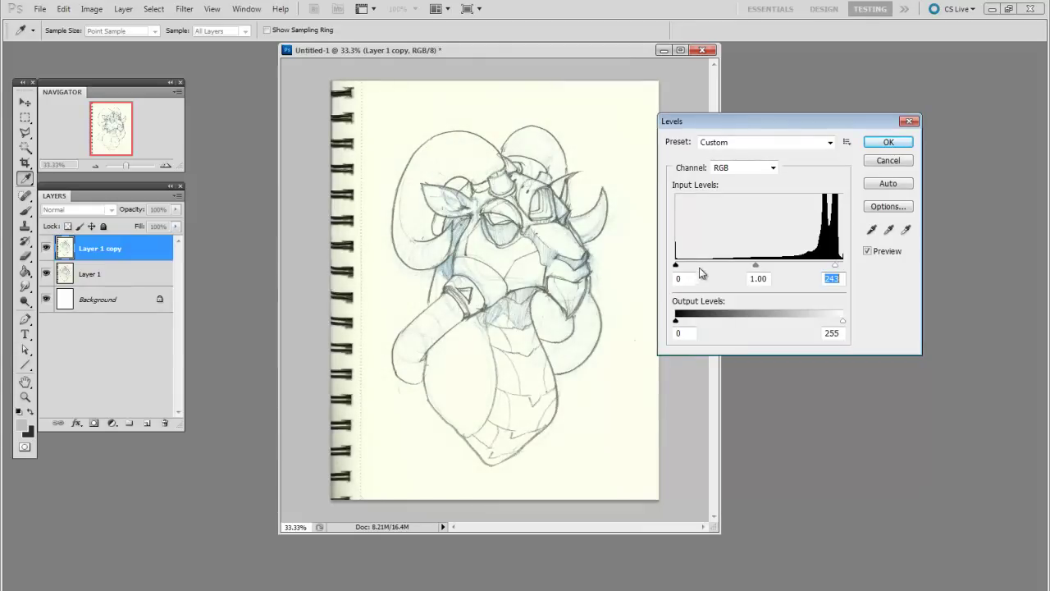
{"action": "mouse_move", "coordinate": [676, 266]}
{"action": "left_mouse_down"}
{"action": "mouse_move", "coordinate": [782, 265]}
{"action": "mouse_move", "coordinate": [731, 267]}
{"action": "left_mouse_up"}
{"action": "left_click", "coordinate": [902, 144]}
{"action": "key", "text": "b"}
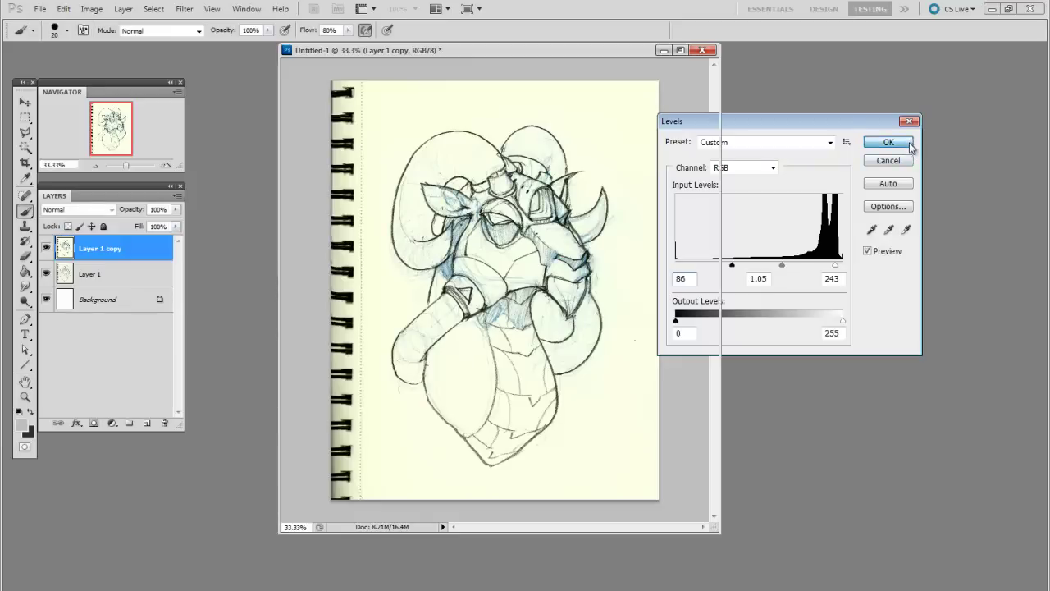
Remove all colour from the sketch copy with Hue/Saturation by setting Saturation to -100.
{"action": "key", "text": "ctrl+u"}
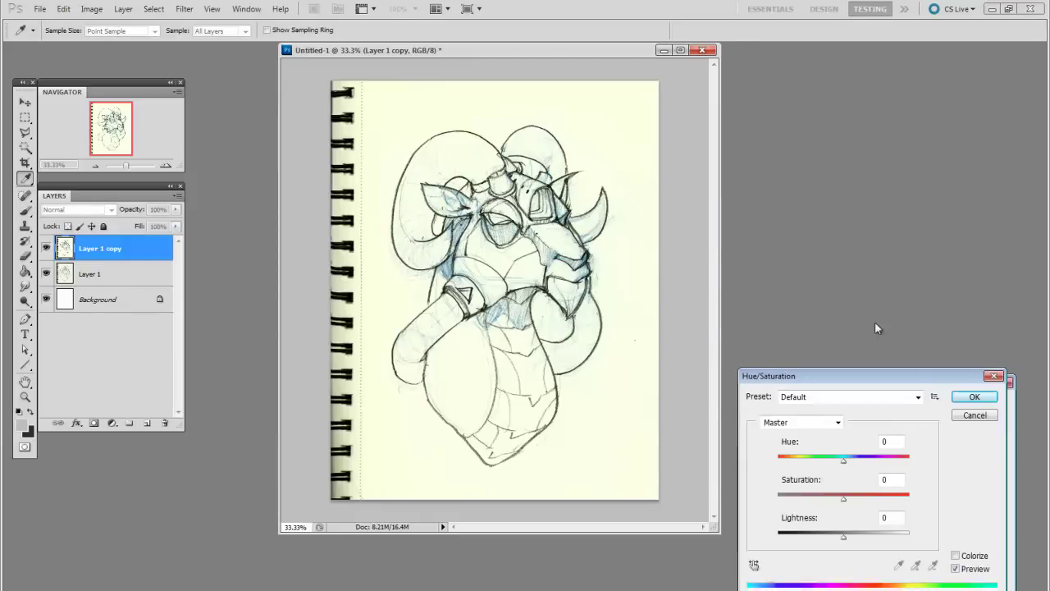
{"action": "left_click_drag", "start_coordinate": [920, 376], "coordinate": [837, 149]}
{"action": "left_click_drag", "start_coordinate": [760, 271], "coordinate": [671, 281]}
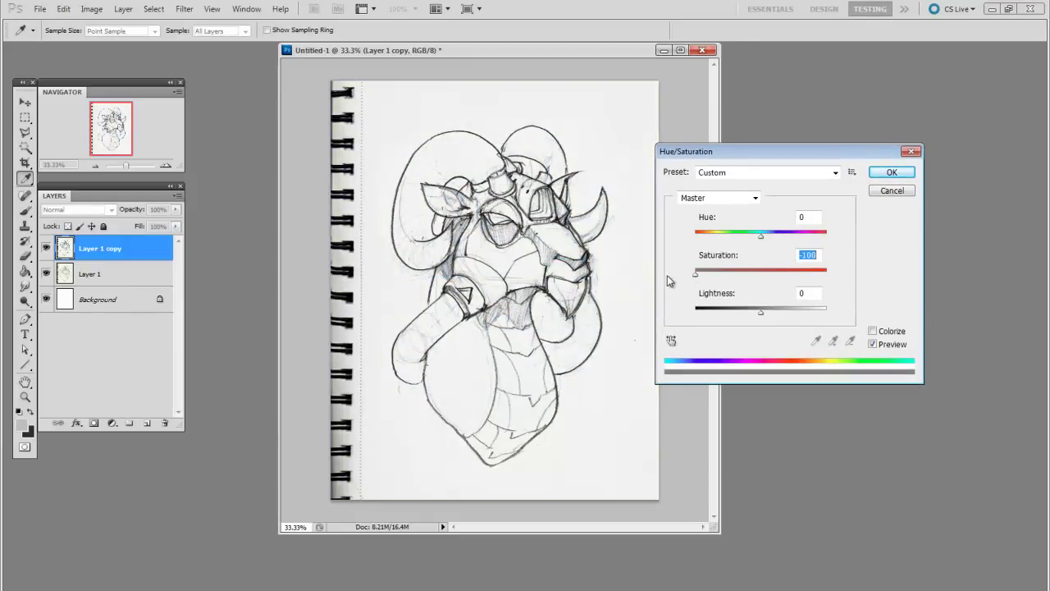
{"action": "left_click", "coordinate": [892, 173]}
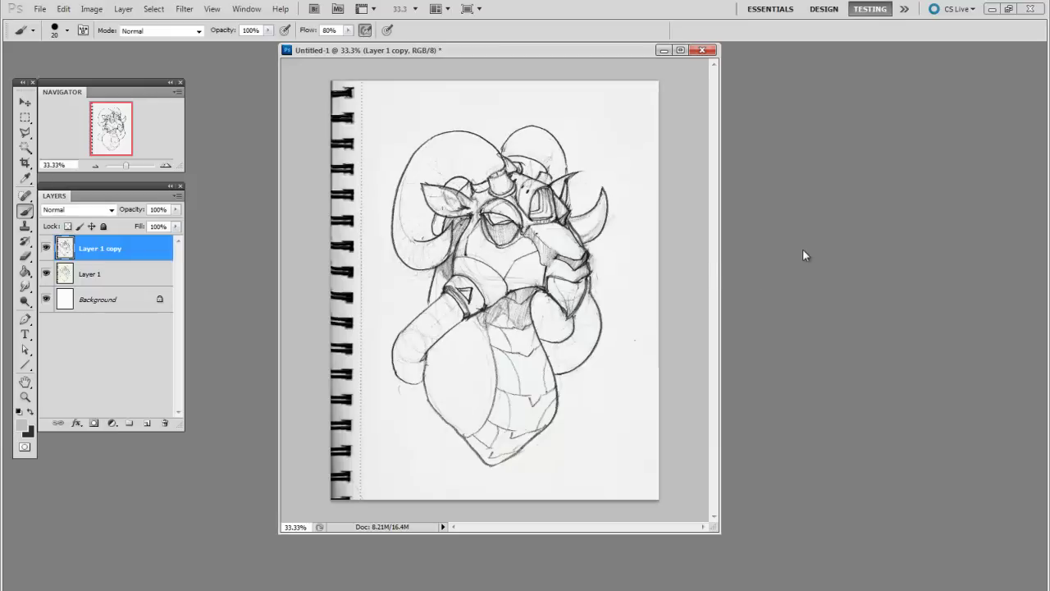
Whiten the paper and darken the lines of the sketch copy with Levels input values 0, 0.77 and 232.
{"action": "key", "text": "ctrl+l"}
{"action": "left_click_drag", "start_coordinate": [842, 267], "coordinate": [827, 269]}
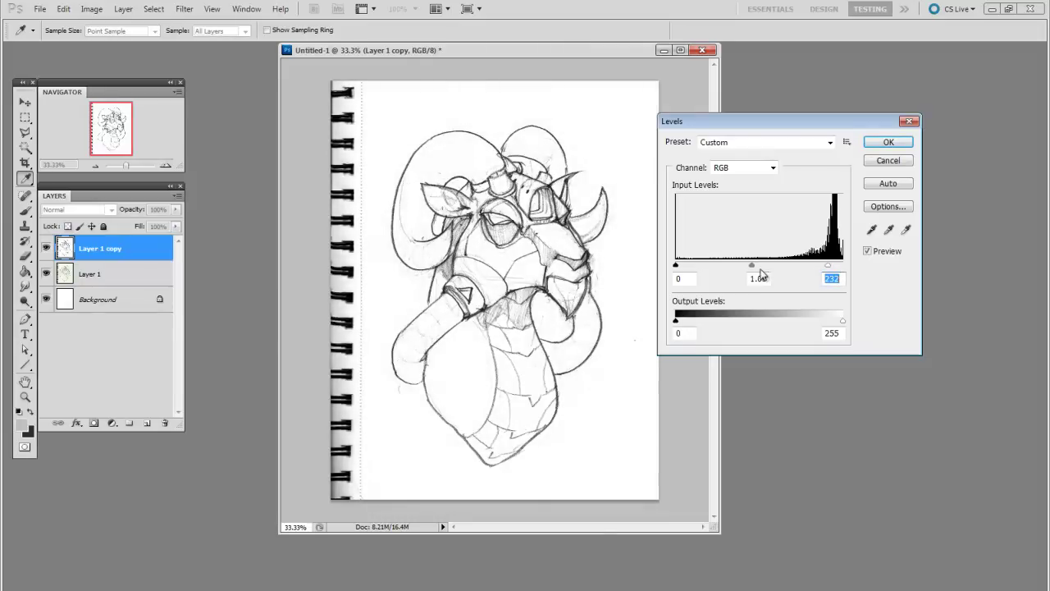
{"action": "left_click_drag", "start_coordinate": [751, 265], "coordinate": [765, 266]}
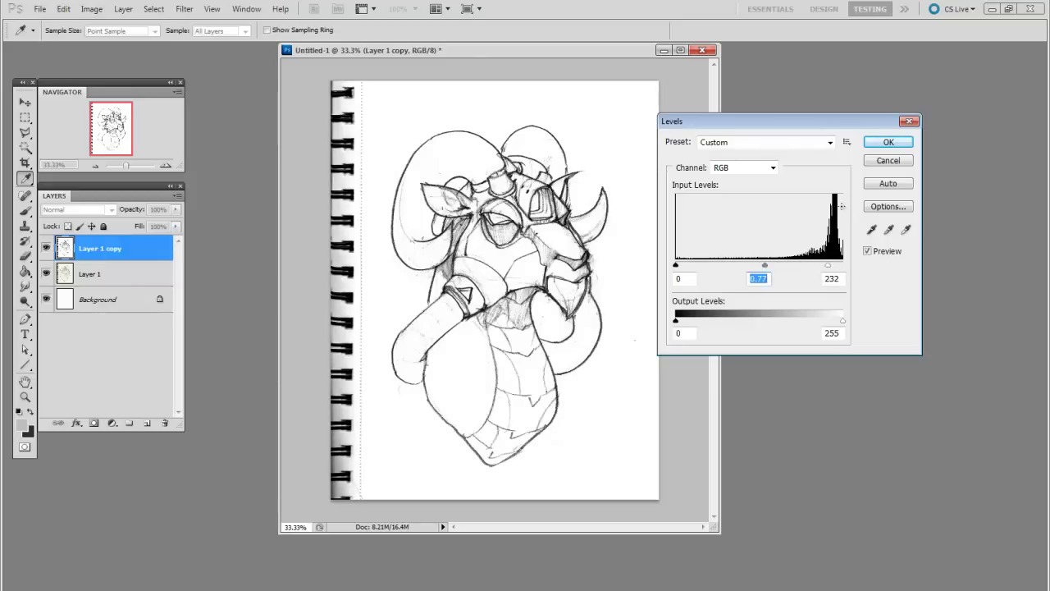
{"action": "left_click", "coordinate": [888, 142]}
{"action": "key", "text": "b"}
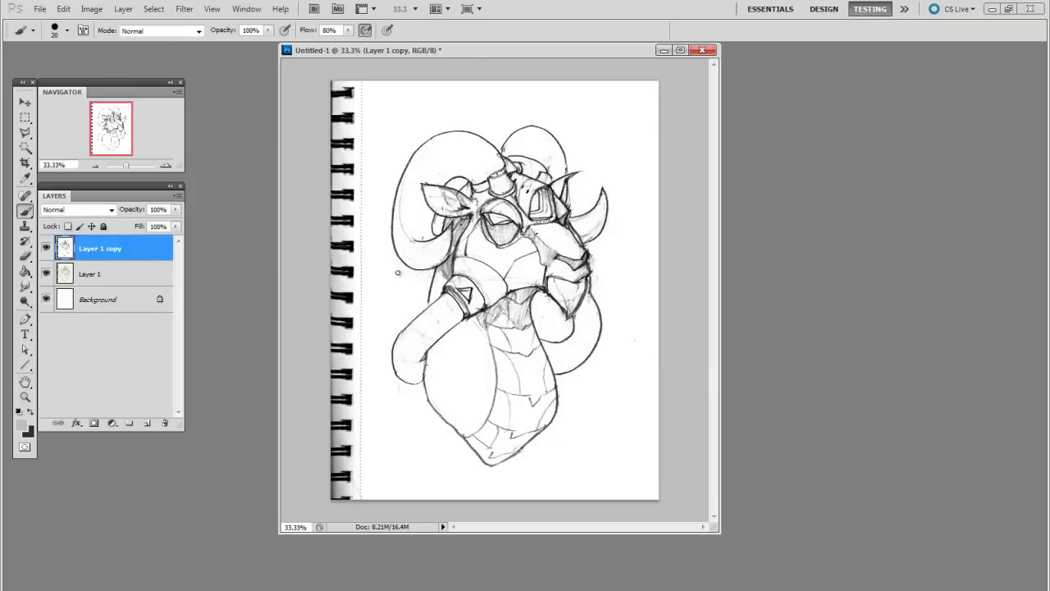
Sample the paper beside the sketch as the foreground colour and check its hex value ffffff in the Color Picker.
{"action": "left_click", "coordinate": [25, 426]}
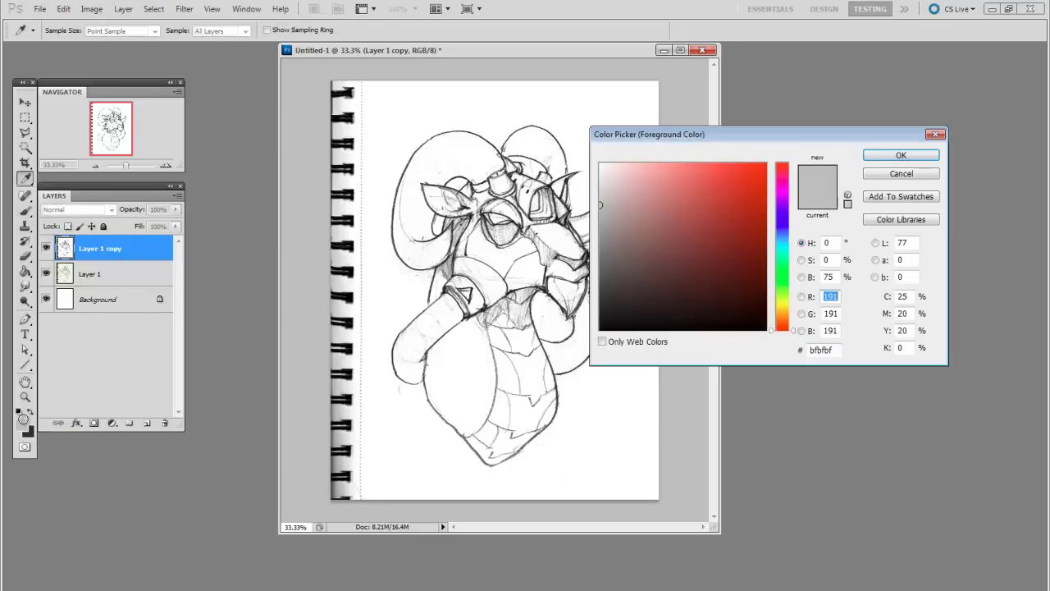
{"action": "left_click_drag", "start_coordinate": [637, 131], "coordinate": [687, 121]}
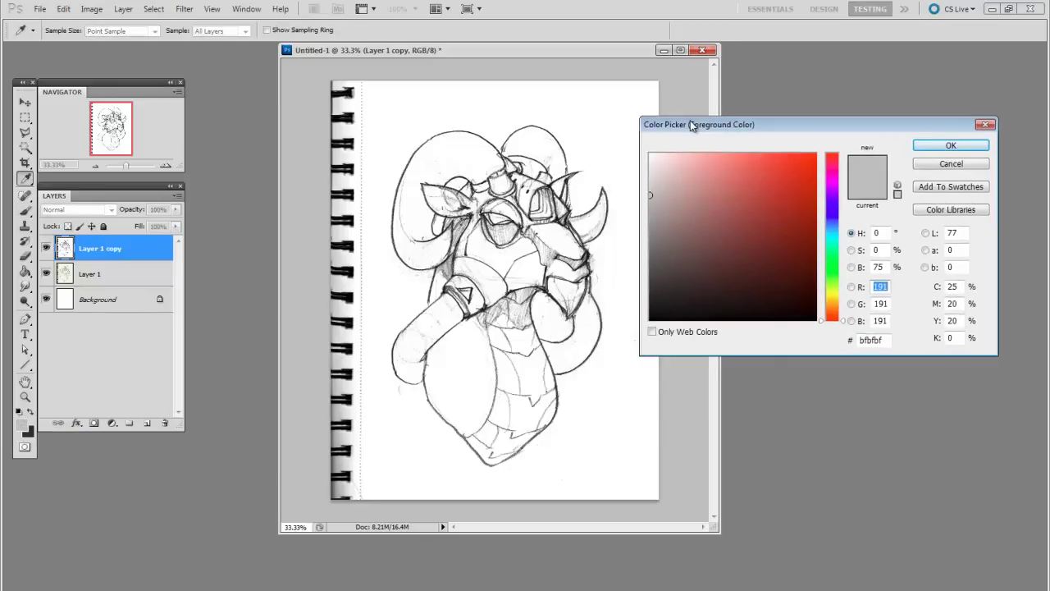
{"action": "left_click", "coordinate": [593, 128]}
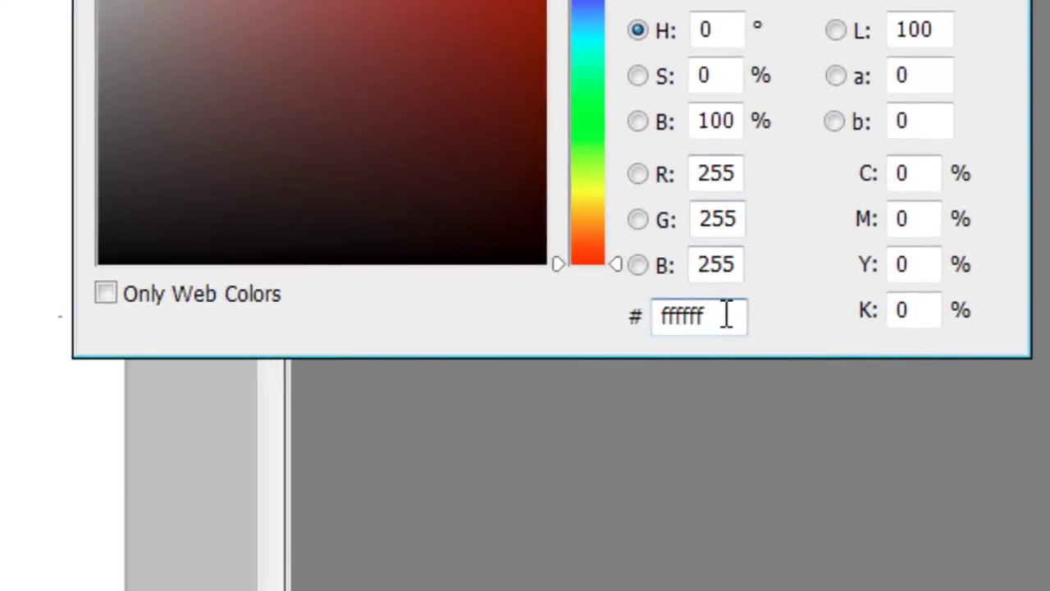
{"action": "left_click", "coordinate": [718, 309]}
{"action": "left_click_drag", "start_coordinate": [718, 310], "coordinate": [637, 309]}
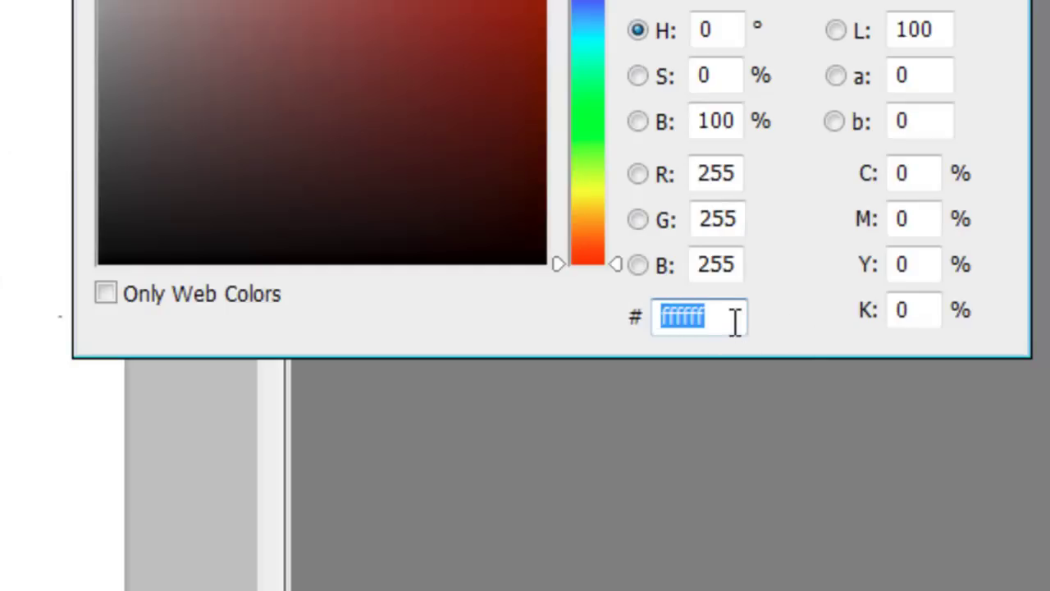
{"action": "left_click", "coordinate": [724, 313]}
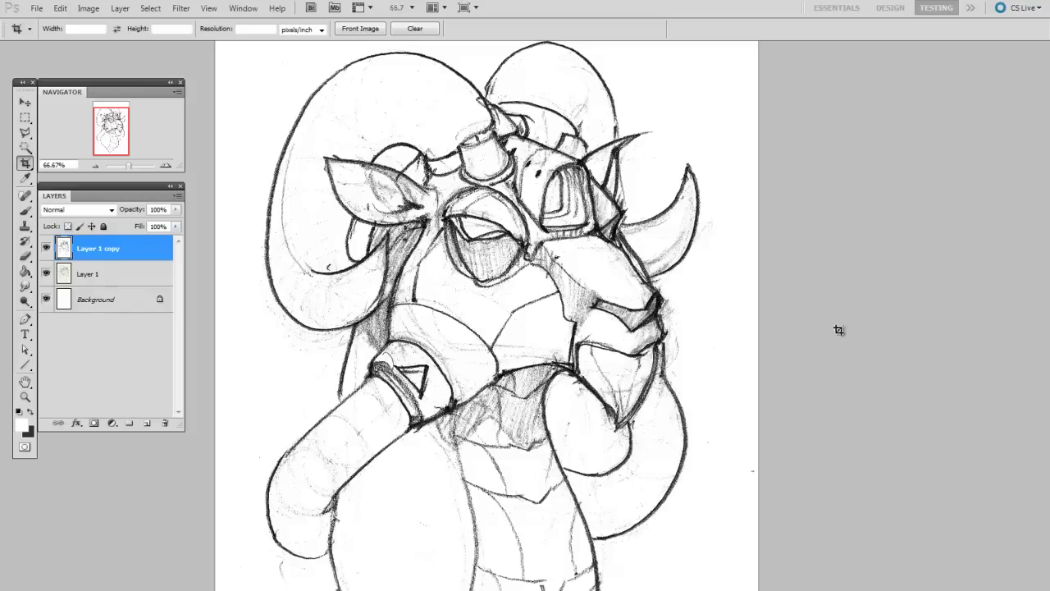
Add a new layer and prepare a 10 px hard round brush with dark grey 626262 as the foreground colour.
{"action": "left_click_drag", "start_coordinate": [616, 356], "coordinate": [596, 357]}
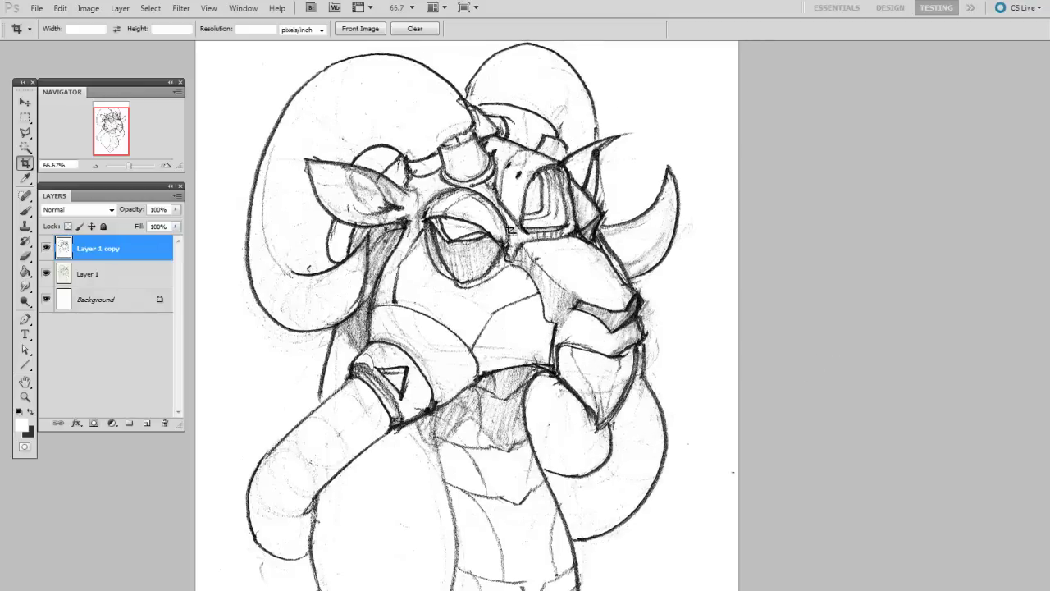
{"action": "key", "text": "ctrl+shift+alt+n"}
{"action": "key", "text": "b"}
{"action": "right_click", "coordinate": [510, 317]}
{"action": "left_click", "coordinate": [541, 394]}
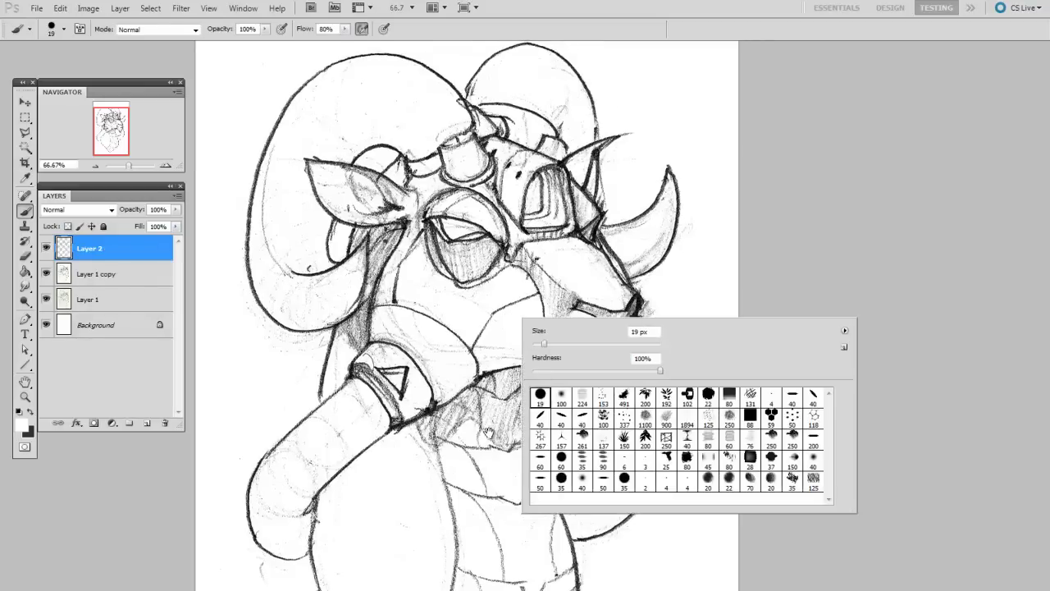
{"action": "left_click_drag", "start_coordinate": [487, 429], "coordinate": [484, 431]}
{"action": "left_click", "coordinate": [28, 421]}
{"action": "left_click", "coordinate": [663, 240]}
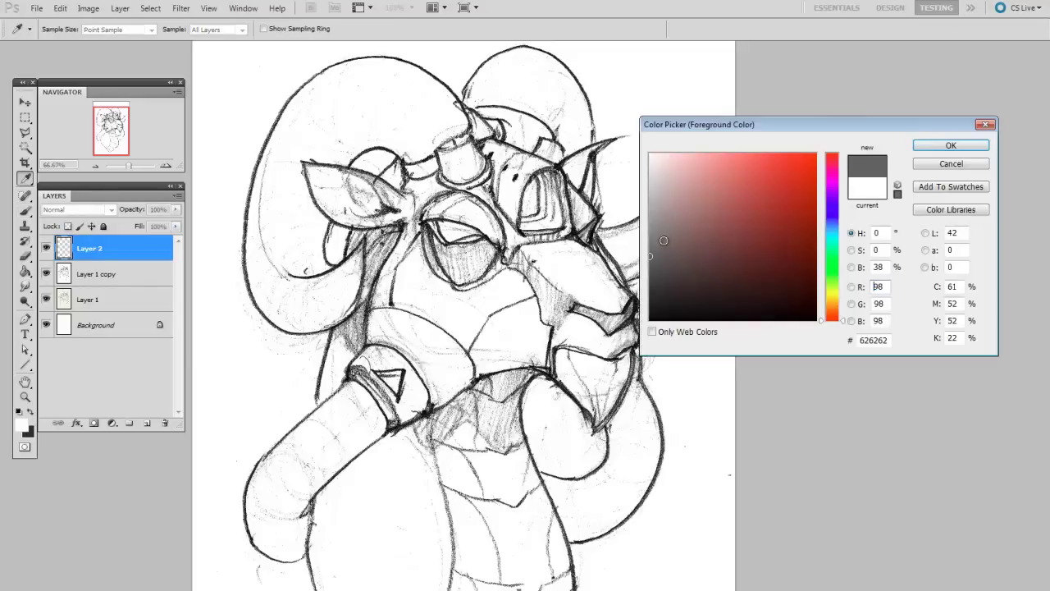
{"action": "left_click", "coordinate": [956, 146]}
{"action": "left_click_drag", "start_coordinate": [482, 468], "coordinate": [482, 475]}
{"action": "key", "text": "bracketleft"}
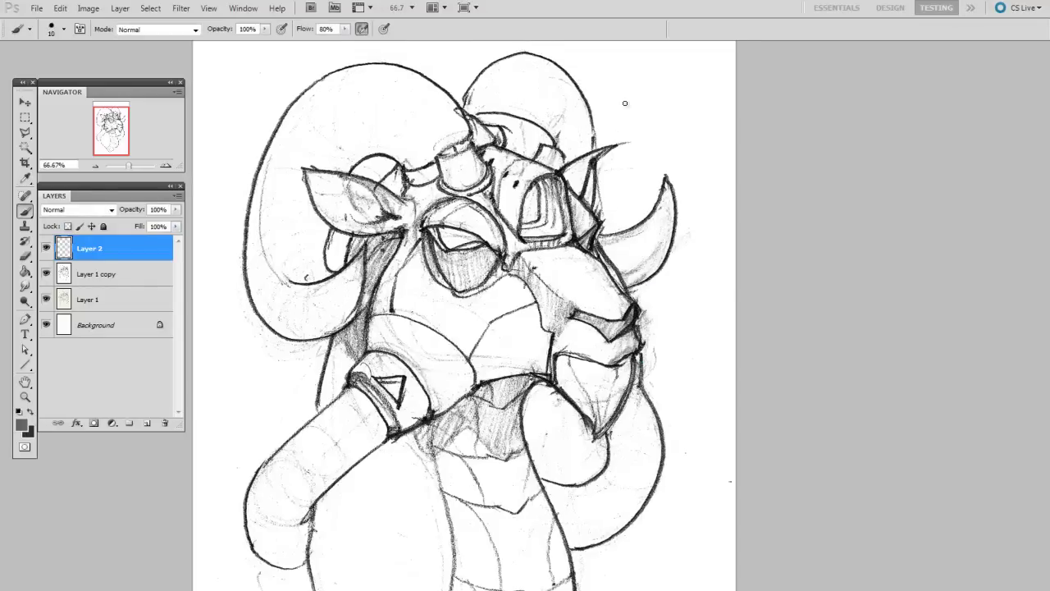
Paint grey test strokes over the snout and tusk, enlarging the brush to 70 px, and delete the test layer.
{"action": "mouse_move", "coordinate": [625, 98]}
{"action": "left_mouse_down"}
{"action": "mouse_move", "coordinate": [634, 152]}
{"action": "mouse_move", "coordinate": [566, 253]}
{"action": "left_mouse_up"}
{"action": "key", "text": "bracketright"}
{"action": "key", "text": "bracketright"}
{"action": "key", "text": "bracketright"}
{"action": "key", "text": "bracketright"}
{"action": "key", "text": "bracketright"}
{"action": "key", "text": "bracketright"}
{"action": "mouse_move", "coordinate": [644, 182]}
{"action": "left_mouse_down"}
{"action": "mouse_move", "coordinate": [574, 262]}
{"action": "mouse_move", "coordinate": [647, 265]}
{"action": "mouse_move", "coordinate": [672, 341]}
{"action": "mouse_move", "coordinate": [632, 361]}
{"action": "mouse_move", "coordinate": [590, 246]}
{"action": "mouse_move", "coordinate": [681, 201]}
{"action": "left_mouse_up"}
{"action": "left_click_drag", "start_coordinate": [675, 465], "coordinate": [680, 452]}
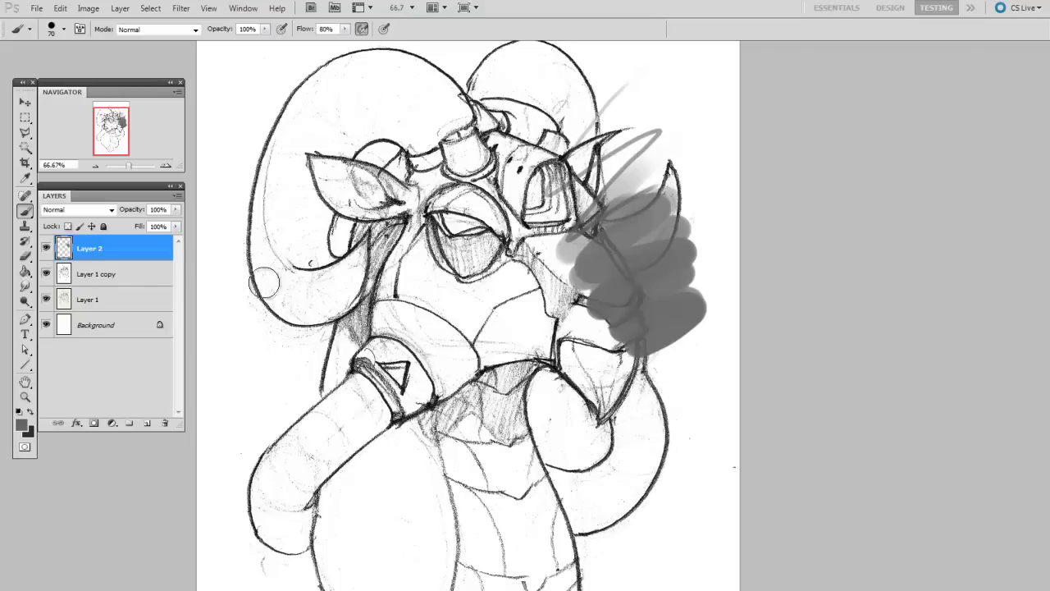
{"action": "left_click_drag", "start_coordinate": [150, 250], "coordinate": [166, 422]}
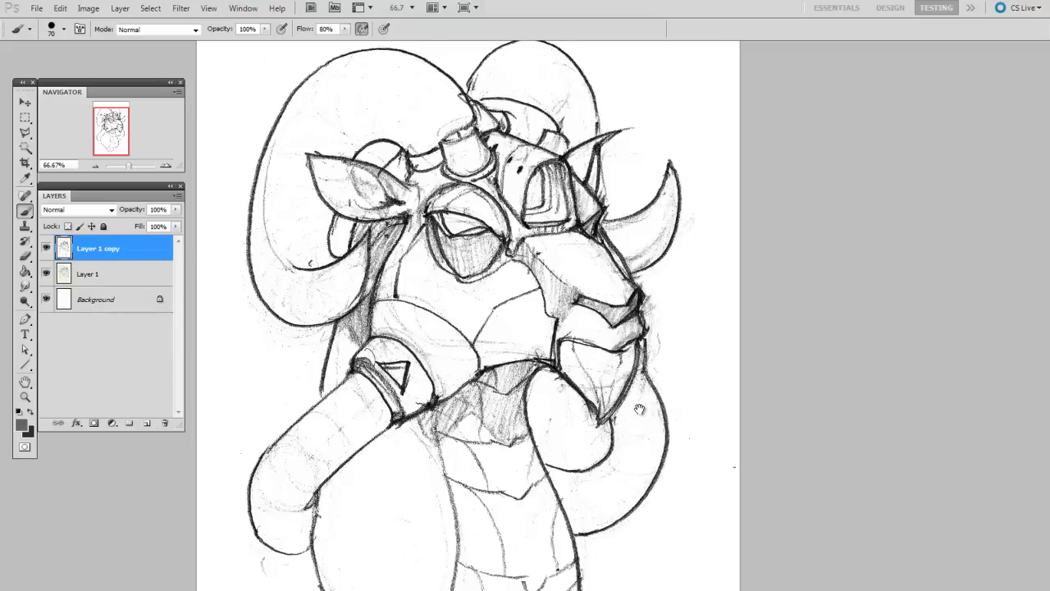
Delete the original colour sketch layer, Layer 1.
{"action": "left_click_drag", "start_coordinate": [648, 411], "coordinate": [646, 404]}
{"action": "left_click_drag", "start_coordinate": [127, 272], "coordinate": [124, 288]}
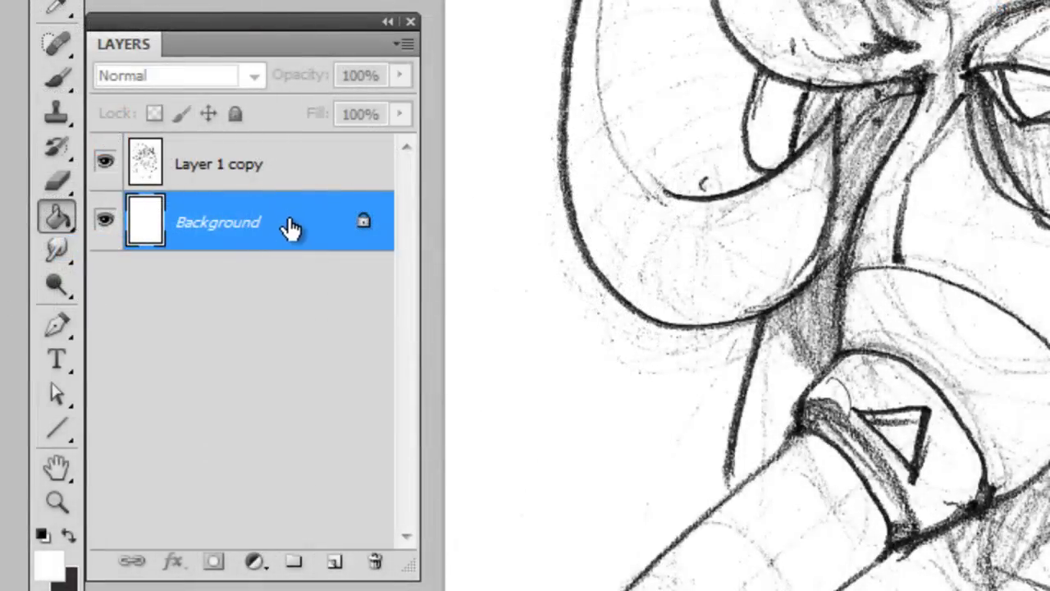
Rename the cleaned-up sketch layer to "lines" and set its blend mode to Multiply.
{"action": "left_click", "coordinate": [301, 171]}
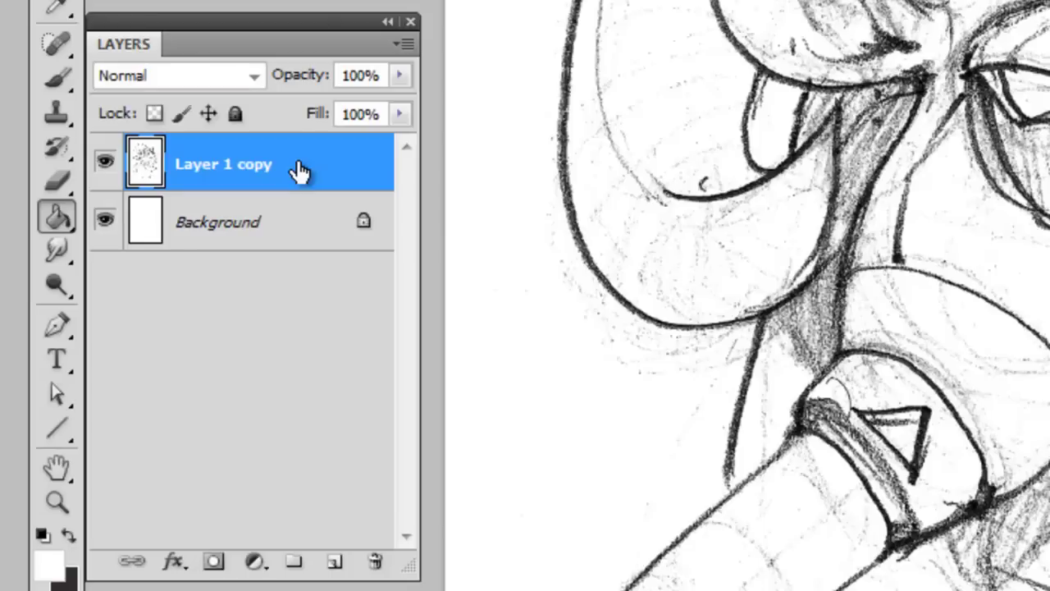
{"action": "double_click", "coordinate": [226, 167]}
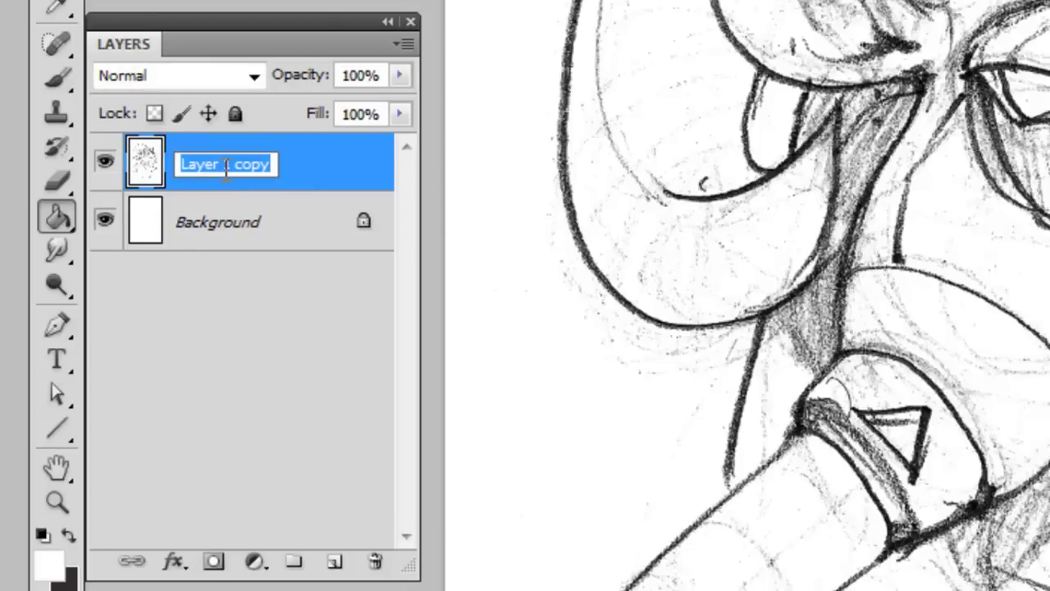
{"action": "type", "text": "l"}
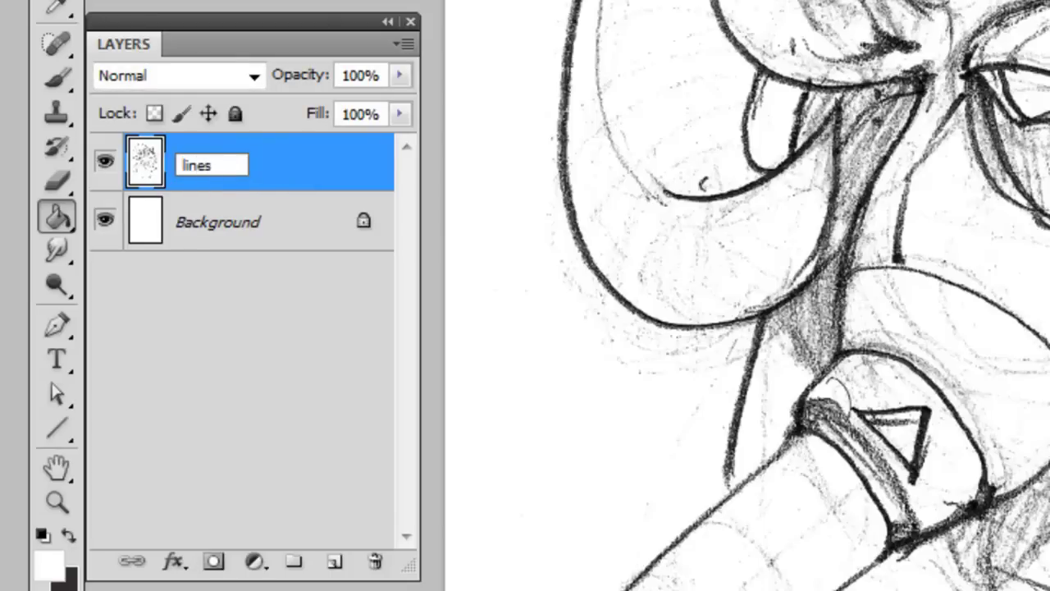
{"action": "type", "text": "ines"}
{"action": "key", "text": "Return"}
{"action": "left_click", "coordinate": [244, 76]}
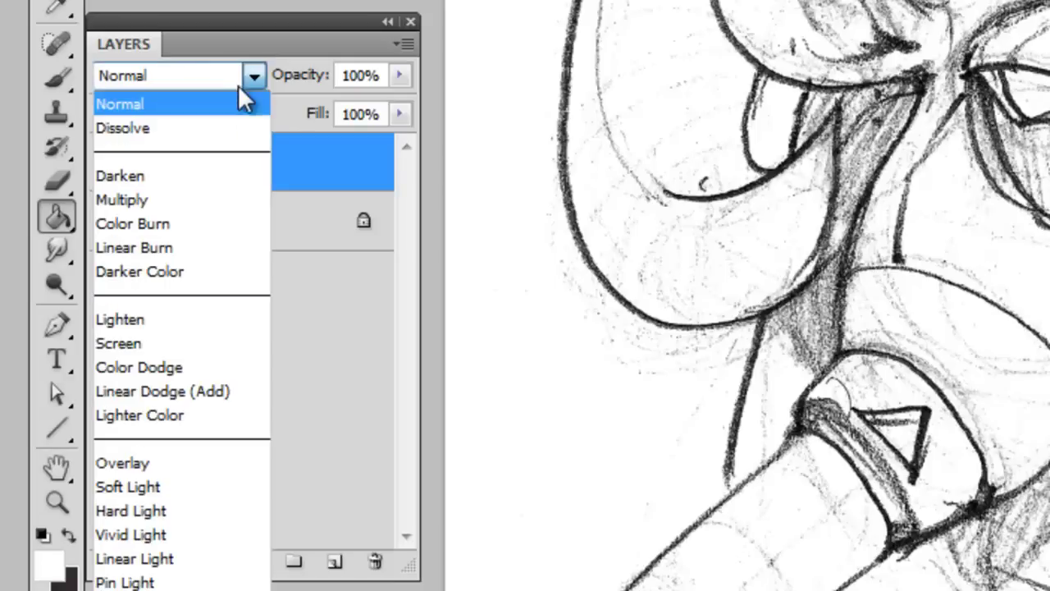
{"action": "left_click", "coordinate": [212, 209]}
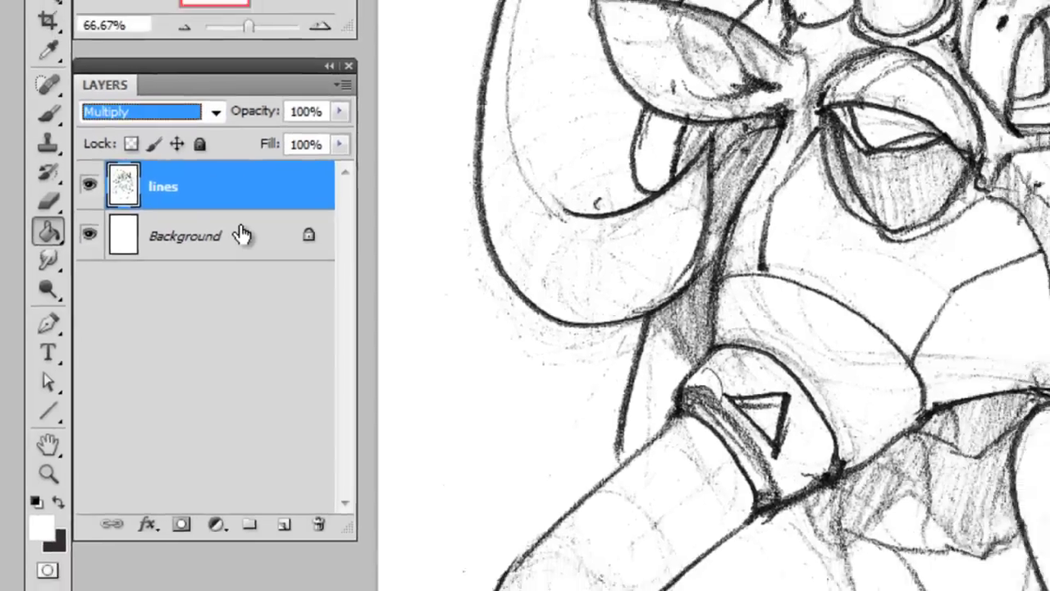
Add two new empty layers between the Background and the lines layer.
{"action": "left_click", "coordinate": [289, 225]}
{"action": "key", "text": "ctrl+shift+alt+n"}
{"action": "key", "text": "ctrl+shift+alt+n"}
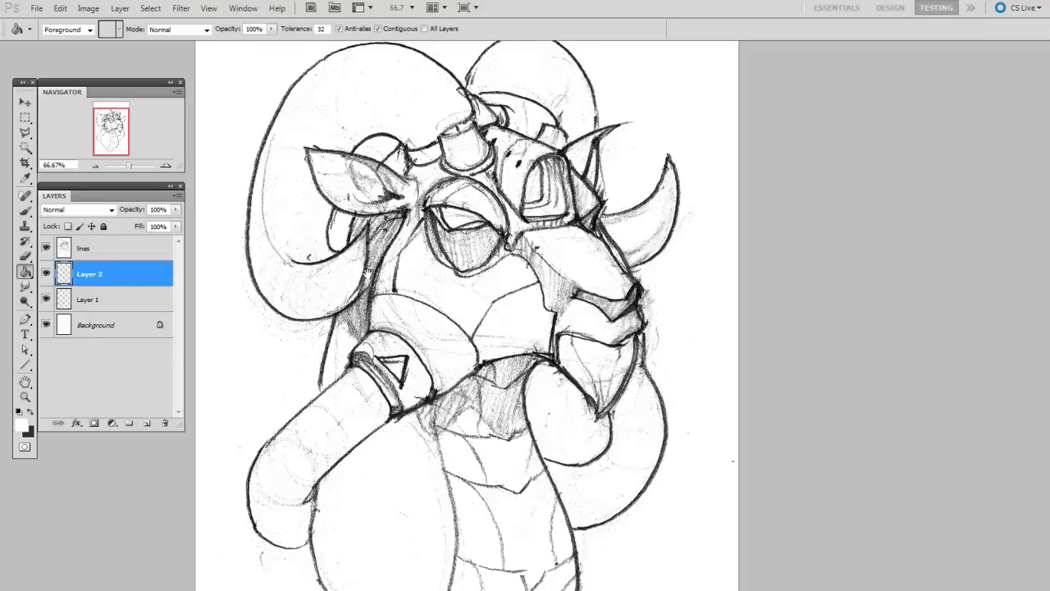
Choose the 19 px hard round brush and set the foreground colour to light grey acacac.
{"action": "key", "text": "b"}
{"action": "right_click", "coordinate": [370, 275]}
{"action": "double_click", "coordinate": [390, 354]}
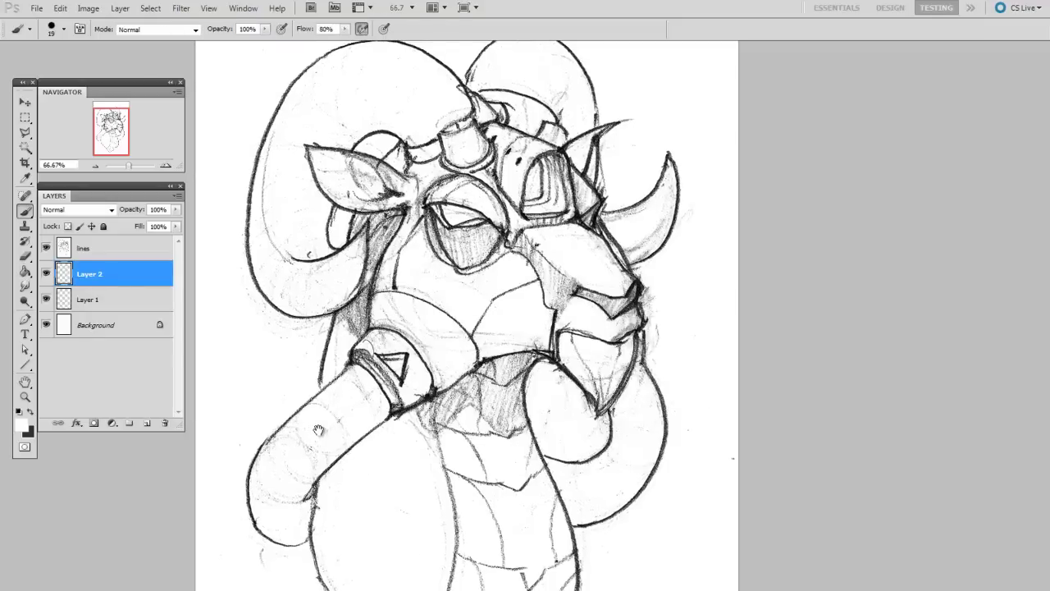
{"action": "left_click", "coordinate": [23, 421]}
{"action": "left_click", "coordinate": [620, 210]}
{"action": "left_click", "coordinate": [950, 145]}
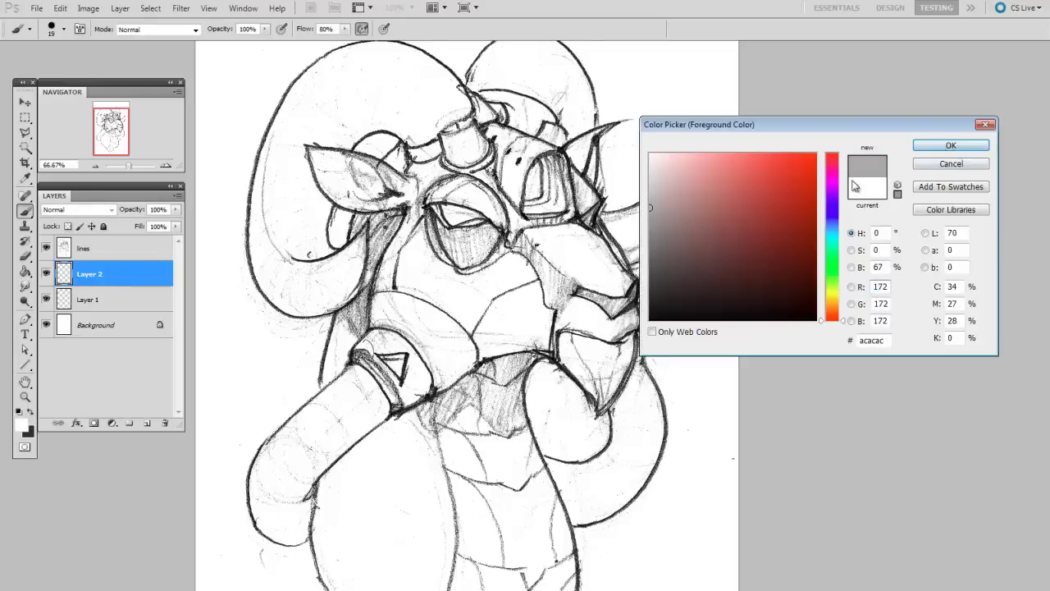
Enlarge the brush to 150 px and paint grey roughly over the creature's head, horns and tusks on Layer 2.
{"action": "key", "text": "bracketright"}
{"action": "key", "text": "bracketright"}
{"action": "key", "text": "bracketright"}
{"action": "key", "text": "bracketright"}
{"action": "key", "text": "bracketright"}
{"action": "key", "text": "bracketright"}
{"action": "key", "text": "bracketright"}
{"action": "key", "text": "bracketright"}
{"action": "key", "text": "bracketright"}
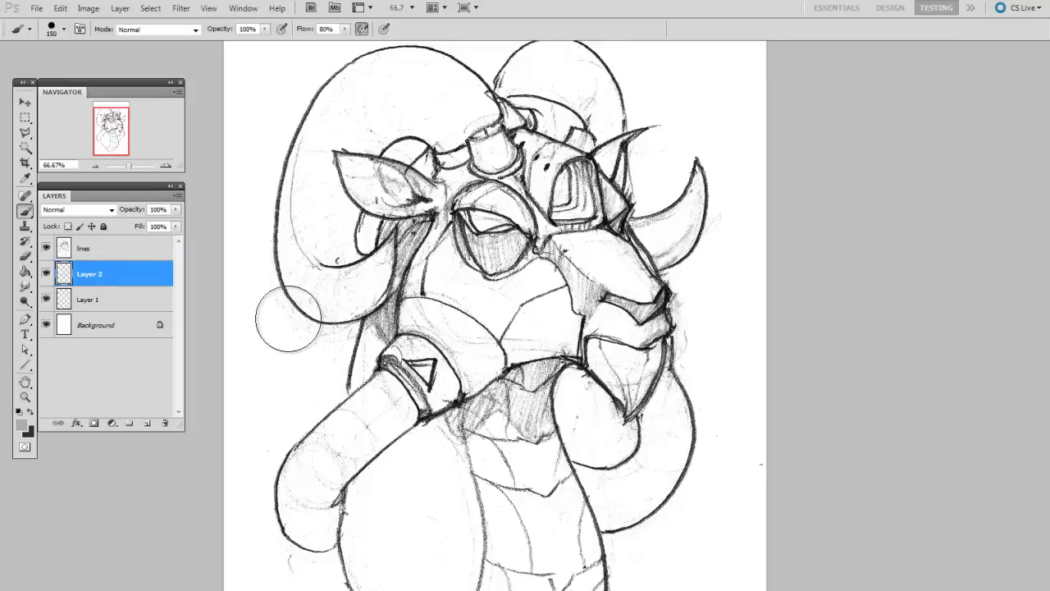
{"action": "mouse_move", "coordinate": [283, 315]}
{"action": "left_mouse_down"}
{"action": "mouse_move", "coordinate": [560, 178]}
{"action": "mouse_move", "coordinate": [734, 131]}
{"action": "left_mouse_up"}
{"action": "mouse_move", "coordinate": [484, 238]}
{"action": "left_mouse_down"}
{"action": "mouse_move", "coordinate": [689, 197]}
{"action": "mouse_move", "coordinate": [344, 353]}
{"action": "mouse_move", "coordinate": [722, 271]}
{"action": "mouse_move", "coordinate": [644, 345]}
{"action": "mouse_move", "coordinate": [443, 492]}
{"action": "mouse_move", "coordinate": [541, 509]}
{"action": "mouse_move", "coordinate": [344, 214]}
{"action": "mouse_move", "coordinate": [387, 123]}
{"action": "mouse_move", "coordinate": [271, 361]}
{"action": "mouse_move", "coordinate": [443, 484]}
{"action": "mouse_move", "coordinate": [477, 372]}
{"action": "left_mouse_up"}
{"action": "left_click_drag", "start_coordinate": [489, 212], "coordinate": [485, 220]}
Add a new layer above the grey paint and brush white along the large horn with a 50 px hard round brush.
{"action": "key", "text": "ctrl+shift+alt+n"}
{"action": "right_click", "coordinate": [422, 219]}
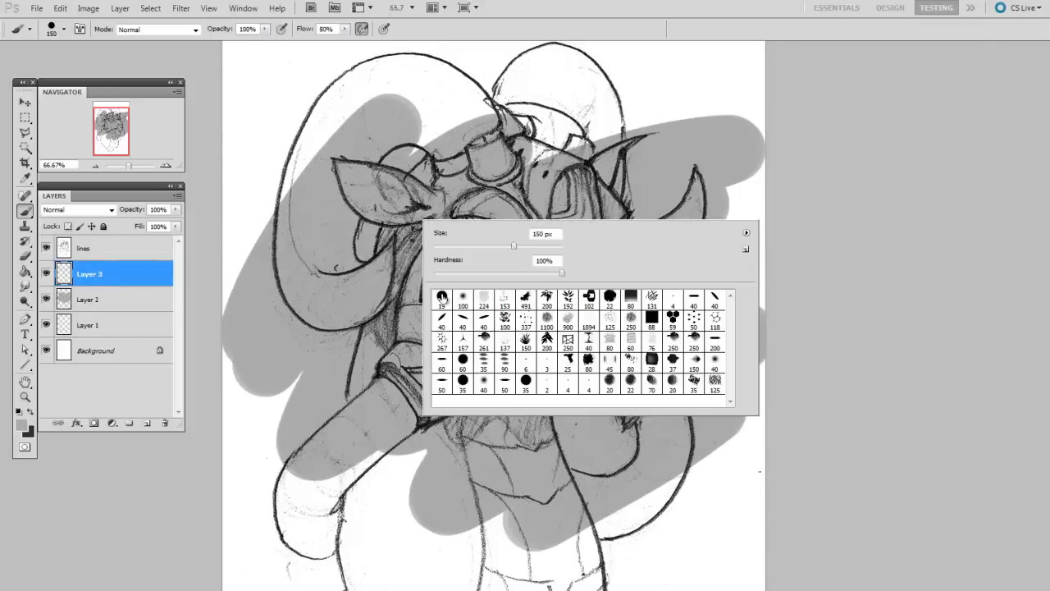
{"action": "double_click", "coordinate": [443, 300]}
{"action": "left_click_drag", "start_coordinate": [305, 185], "coordinate": [337, 336]}
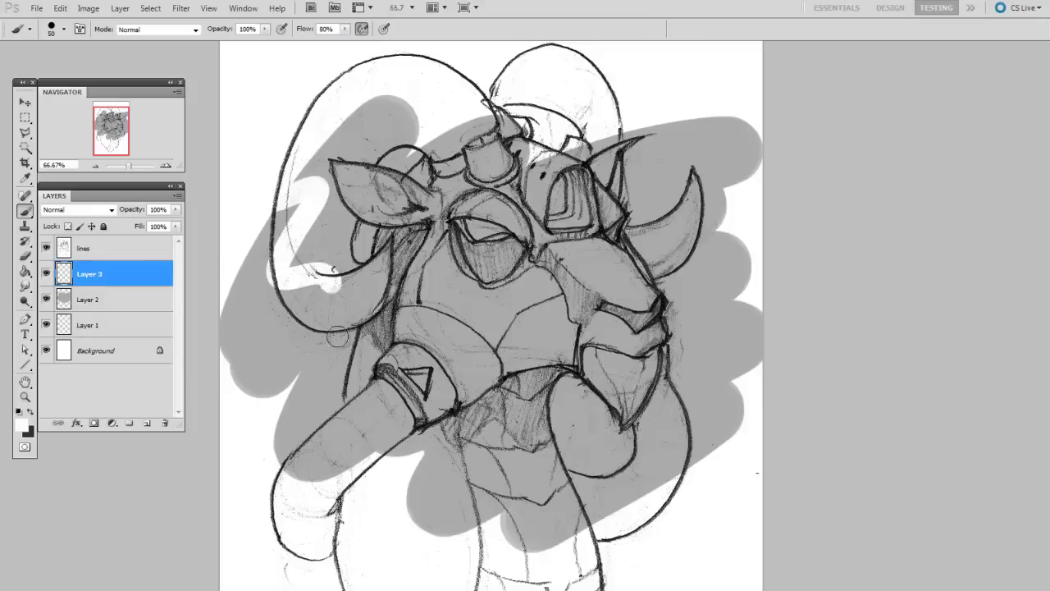
Enlarge the brush to 90 px and paint white over the large horn, ear, eye and upper cheek.
{"action": "key", "text": "bracketright"}
{"action": "key", "text": "bracketright"}
{"action": "mouse_move", "coordinate": [301, 205]}
{"action": "left_mouse_down"}
{"action": "mouse_move", "coordinate": [339, 325]}
{"action": "mouse_move", "coordinate": [287, 295]}
{"action": "mouse_move", "coordinate": [420, 288]}
{"action": "mouse_move", "coordinate": [397, 212]}
{"action": "mouse_move", "coordinate": [338, 215]}
{"action": "mouse_move", "coordinate": [473, 124]}
{"action": "mouse_move", "coordinate": [312, 228]}
{"action": "mouse_move", "coordinate": [419, 149]}
{"action": "left_mouse_up"}
{"action": "key", "text": "bracketright"}
{"action": "key", "text": "bracketright"}
{"action": "mouse_move", "coordinate": [357, 331]}
{"action": "left_mouse_down"}
{"action": "mouse_move", "coordinate": [280, 257]}
{"action": "mouse_move", "coordinate": [370, 302]}
{"action": "mouse_move", "coordinate": [438, 164]}
{"action": "mouse_move", "coordinate": [525, 221]}
{"action": "left_mouse_up"}
{"action": "mouse_move", "coordinate": [621, 370]}
{"action": "left_mouse_down"}
{"action": "mouse_move", "coordinate": [682, 333]}
{"action": "mouse_move", "coordinate": [633, 320]}
{"action": "left_mouse_up"}
{"action": "left_click_drag", "start_coordinate": [672, 384], "coordinate": [675, 386]}
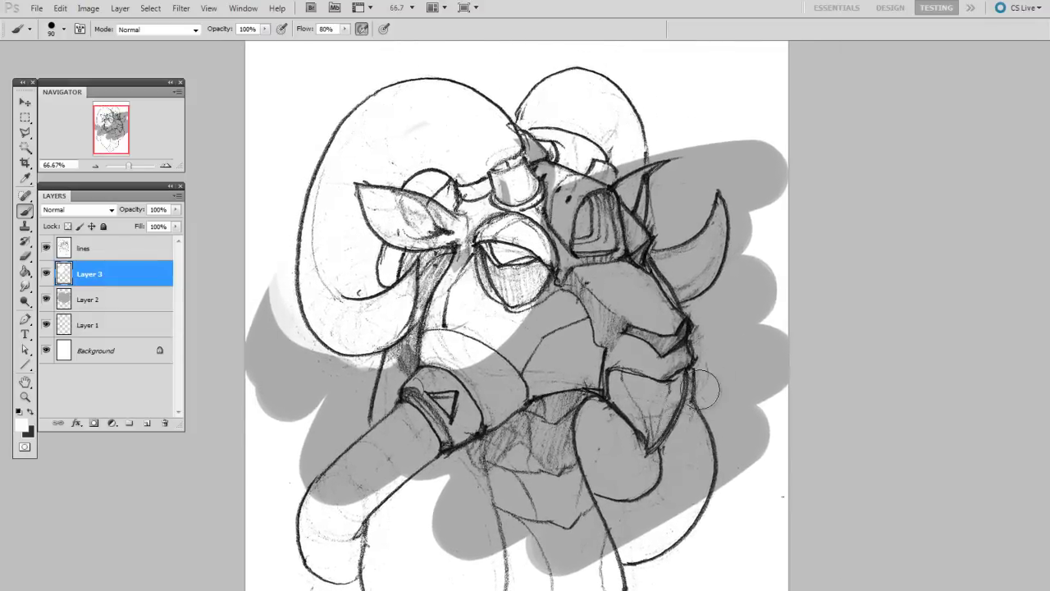
Paint white over the background beside the snout and small tusk on Layer 3 with the brush enlarged to 250 px.
{"action": "left_click", "coordinate": [132, 251]}
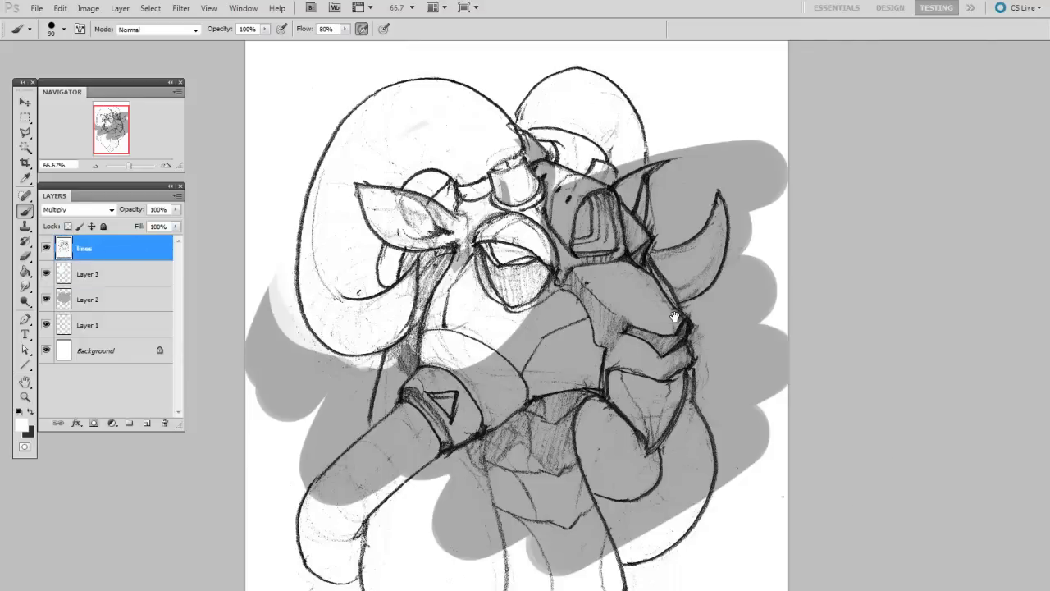
{"action": "left_click_drag", "start_coordinate": [675, 315], "coordinate": [676, 319]}
{"action": "left_click", "coordinate": [126, 272]}
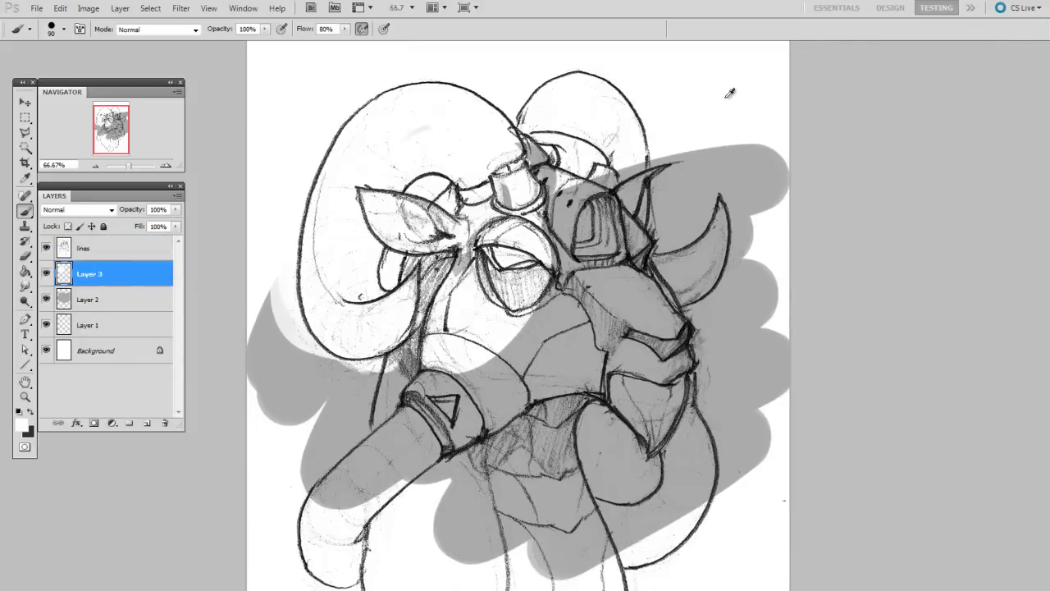
{"action": "key", "text": "bracketright"}
{"action": "key", "text": "bracketright"}
{"action": "key", "text": "bracketright"}
{"action": "key", "text": "bracketright"}
{"action": "key", "text": "bracketright"}
{"action": "key", "text": "bracketright"}
{"action": "mouse_move", "coordinate": [703, 140]}
{"action": "left_mouse_down"}
{"action": "mouse_move", "coordinate": [717, 122]}
{"action": "mouse_move", "coordinate": [751, 426]}
{"action": "left_mouse_up"}
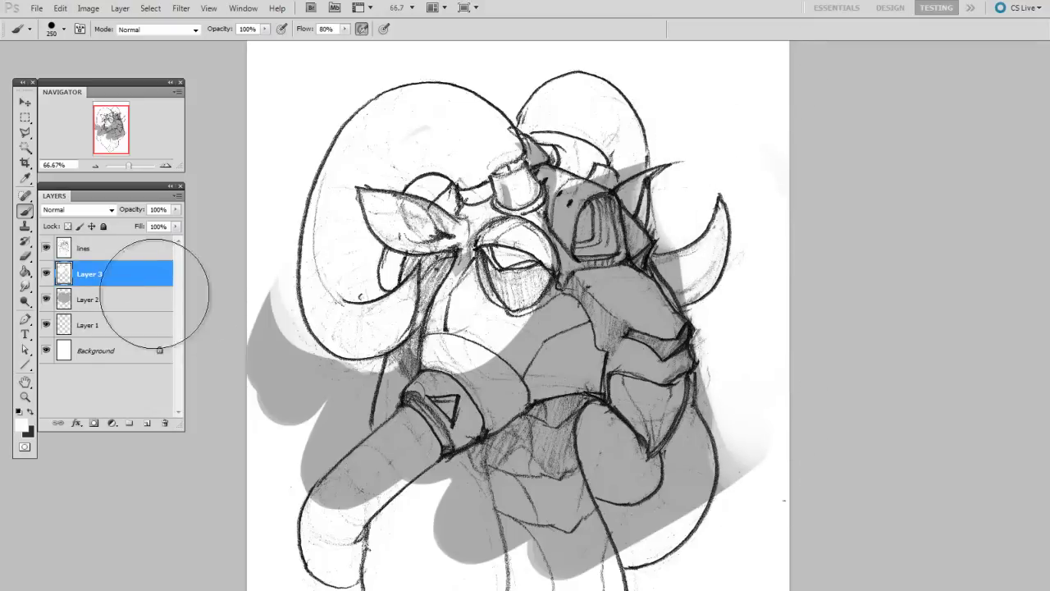
Try darkening the lines layer with Hue/Saturation at a lightness of -40, and undo the adjustment.
{"action": "left_click", "coordinate": [96, 255]}
{"action": "key", "text": "ctrl+u"}
{"action": "left_click_drag", "start_coordinate": [758, 309], "coordinate": [734, 313]}
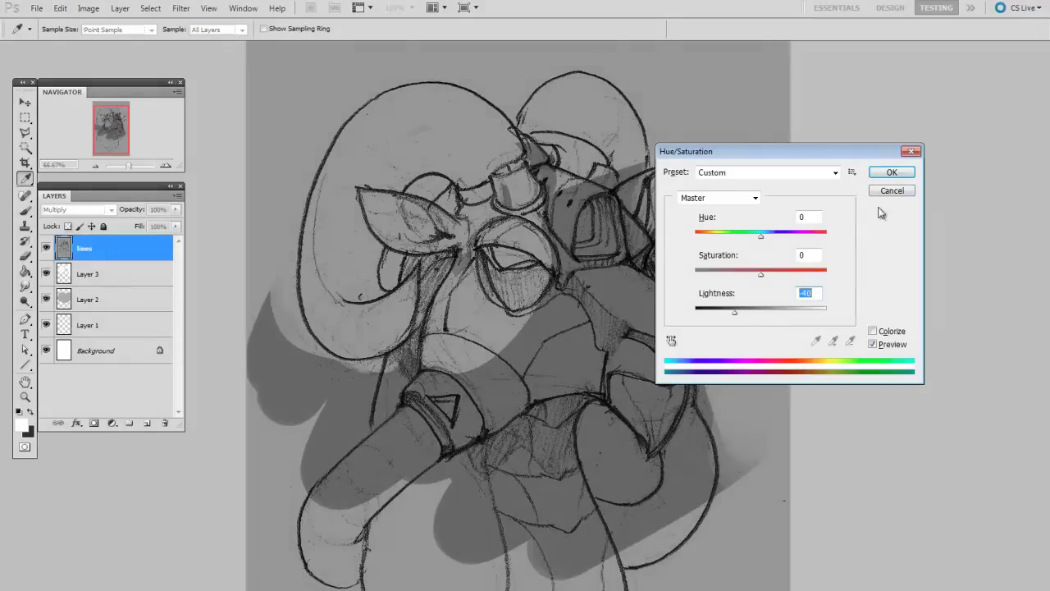
{"action": "left_click", "coordinate": [888, 174]}
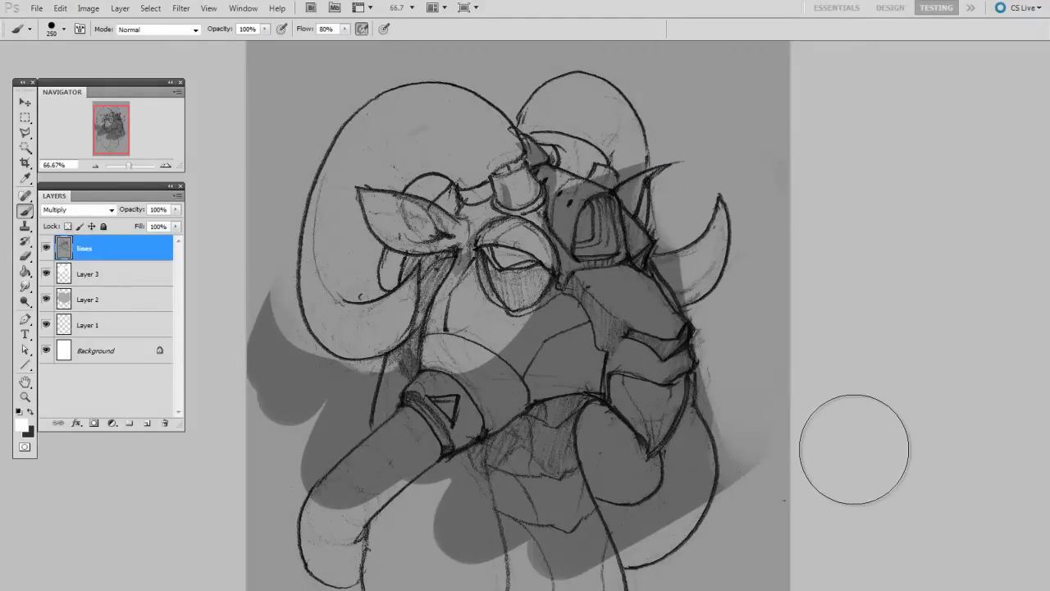
{"action": "key", "text": "ctrl+z"}
{"action": "key", "text": "alt+bracketleft"}
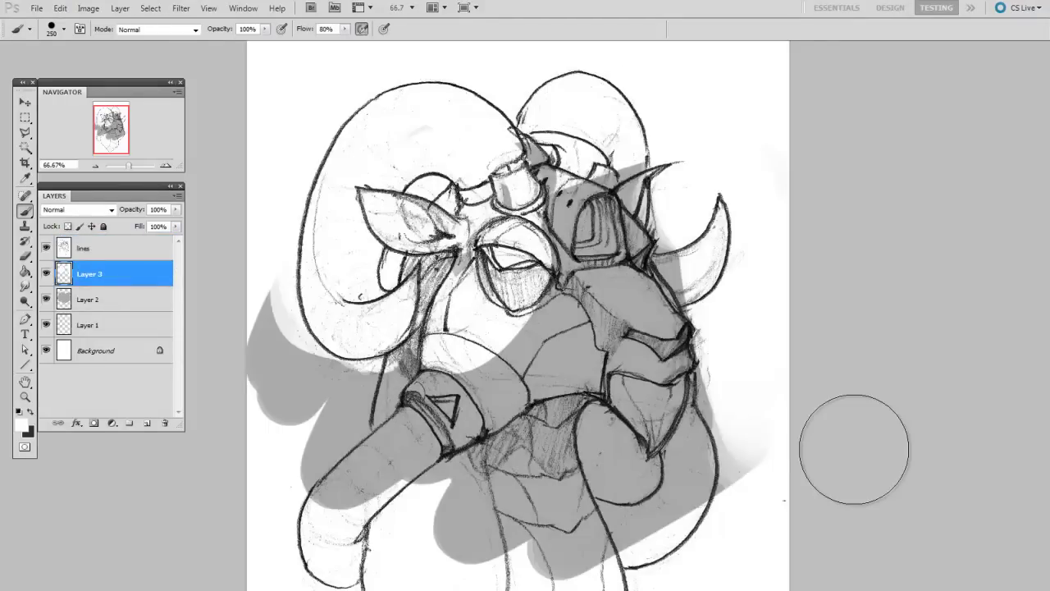
Paint broad light grey strokes over the head and surrounding background on Layer 3, enlarging the hard round brush to 600 px.
{"action": "left_click_drag", "start_coordinate": [551, 316], "coordinate": [576, 308]}
{"action": "key", "text": "ctrl+minus"}
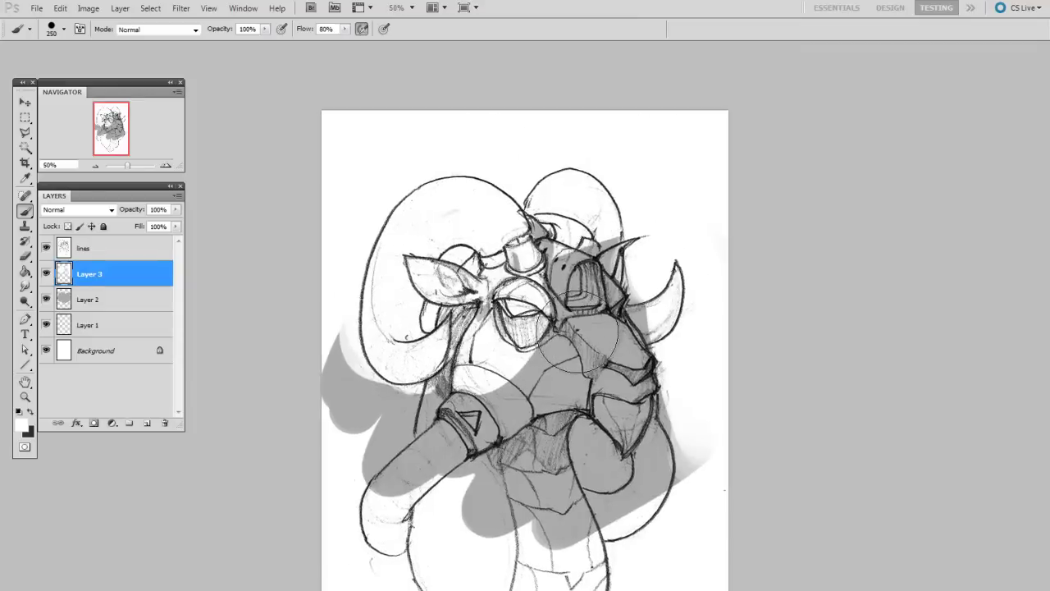
{"action": "right_click", "coordinate": [490, 291]}
{"action": "left_click", "coordinate": [434, 421]}
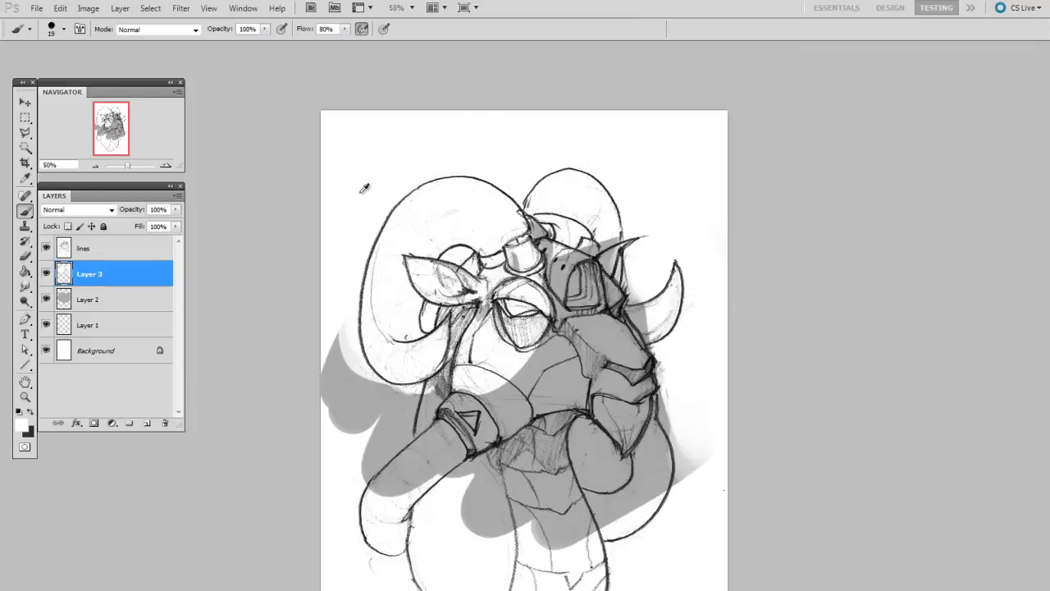
{"action": "left_click_drag", "start_coordinate": [347, 406], "coordinate": [346, 153]}
{"action": "key", "text": "bracketright"}
{"action": "key", "text": "bracketright"}
{"action": "key", "text": "bracketright"}
{"action": "key", "text": "bracketright"}
{"action": "key", "text": "bracketright"}
{"action": "key", "text": "bracketright"}
{"action": "key", "text": "bracketright"}
{"action": "key", "text": "bracketright"}
{"action": "key", "text": "bracketright"}
{"action": "key", "text": "bracketright"}
{"action": "key", "text": "bracketright"}
{"action": "key", "text": "bracketright"}
{"action": "key", "text": "bracketright"}
{"action": "key", "text": "bracketright"}
{"action": "key", "text": "bracketright"}
{"action": "key", "text": "bracketright"}
{"action": "mouse_move", "coordinate": [370, 216]}
{"action": "left_mouse_down"}
{"action": "mouse_move", "coordinate": [369, 365]}
{"action": "mouse_move", "coordinate": [509, 418]}
{"action": "mouse_move", "coordinate": [614, 168]}
{"action": "mouse_move", "coordinate": [505, 300]}
{"action": "mouse_move", "coordinate": [586, 257]}
{"action": "mouse_move", "coordinate": [700, 379]}
{"action": "mouse_move", "coordinate": [611, 345]}
{"action": "mouse_move", "coordinate": [437, 145]}
{"action": "left_mouse_up"}
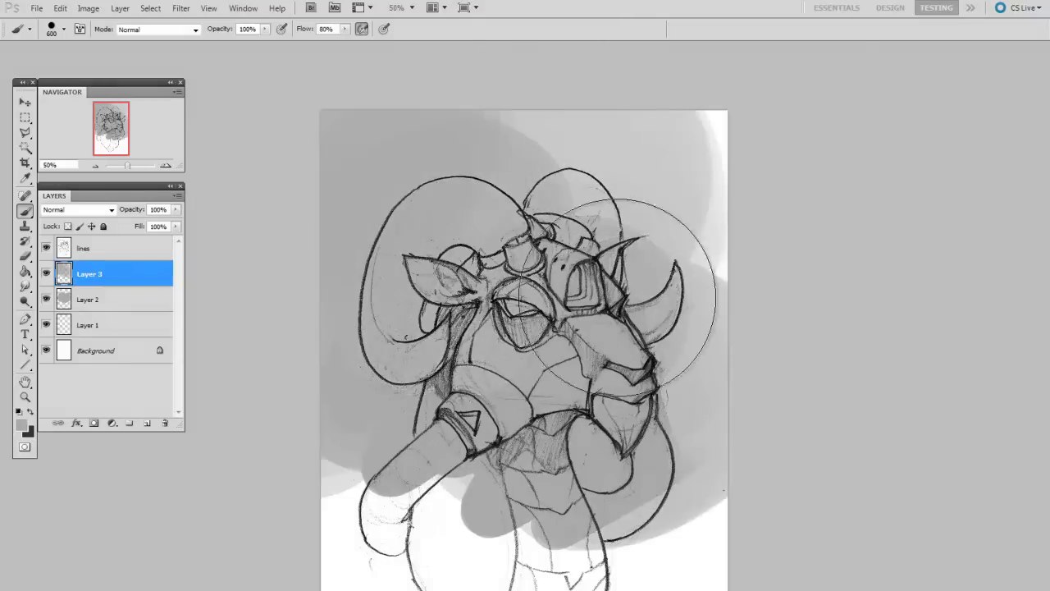
{"action": "left_click_drag", "start_coordinate": [624, 302], "coordinate": [604, 255]}
Add a new layer and paint white over the background beside the large horn, enlarging the brush to 125 px.
{"action": "key", "text": "ctrl+shift+alt+n"}
{"action": "right_click", "coordinate": [442, 254]}
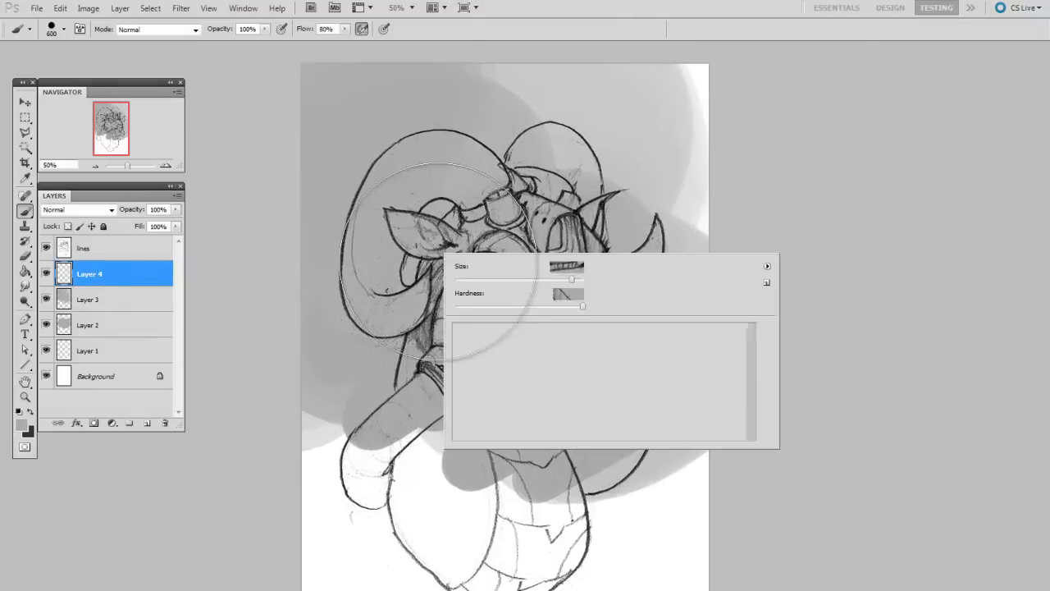
{"action": "left_click", "coordinate": [465, 281]}
{"action": "left_click_drag", "start_coordinate": [308, 187], "coordinate": [335, 367]}
{"action": "key", "text": "bracketright"}
{"action": "key", "text": "bracketright"}
{"action": "key", "text": "bracketright"}
{"action": "key", "text": "bracketright"}
{"action": "key", "text": "bracketright"}
{"action": "left_click_drag", "start_coordinate": [311, 214], "coordinate": [332, 358]}
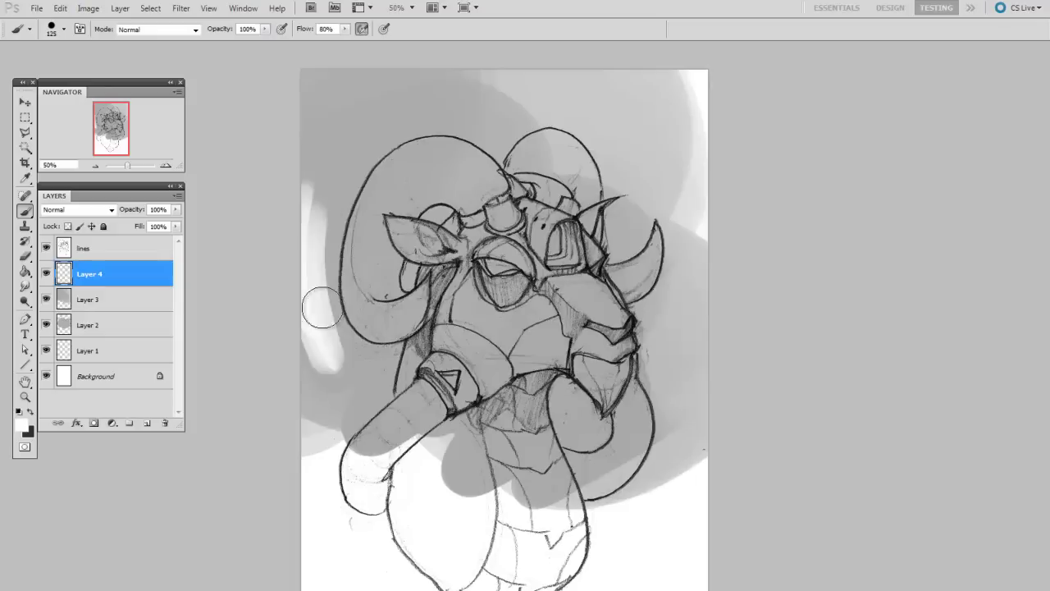
{"action": "left_click_drag", "start_coordinate": [327, 192], "coordinate": [326, 320]}
Enlarge the brush further and extend the white background around the large horn's upper curve into the canvas corner.
{"action": "key", "text": "bracketright"}
{"action": "key", "text": "bracketright"}
{"action": "key", "text": "bracketright"}
{"action": "mouse_move", "coordinate": [343, 205]}
{"action": "left_mouse_down"}
{"action": "mouse_move", "coordinate": [371, 142]}
{"action": "mouse_move", "coordinate": [325, 249]}
{"action": "mouse_move", "coordinate": [369, 108]}
{"action": "mouse_move", "coordinate": [340, 129]}
{"action": "mouse_move", "coordinate": [396, 123]}
{"action": "mouse_move", "coordinate": [335, 211]}
{"action": "mouse_move", "coordinate": [379, 141]}
{"action": "left_mouse_up"}
{"action": "key", "text": "bracketright"}
{"action": "key", "text": "bracketright"}
{"action": "key", "text": "bracketright"}
{"action": "key", "text": "bracketright"}
{"action": "key", "text": "bracketright"}
{"action": "key", "text": "bracketright"}
{"action": "mouse_move", "coordinate": [320, 160]}
{"action": "left_mouse_down"}
{"action": "mouse_move", "coordinate": [385, 51]}
{"action": "mouse_move", "coordinate": [345, 94]}
{"action": "left_mouse_up"}
Sample the grey near the large horn's upper edge and reduce the brush to 175 px.
{"action": "left_click_drag", "start_coordinate": [473, 139], "coordinate": [474, 144]}
{"action": "left_click", "coordinate": [474, 142], "text": "alt"}
{"action": "key", "text": "bracketleft"}
{"action": "key", "text": "bracketleft"}
{"action": "key", "text": "bracketleft"}
{"action": "key", "text": "bracketleft"}
{"action": "key", "text": "bracketleft"}
{"action": "key", "text": "bracketleft"}
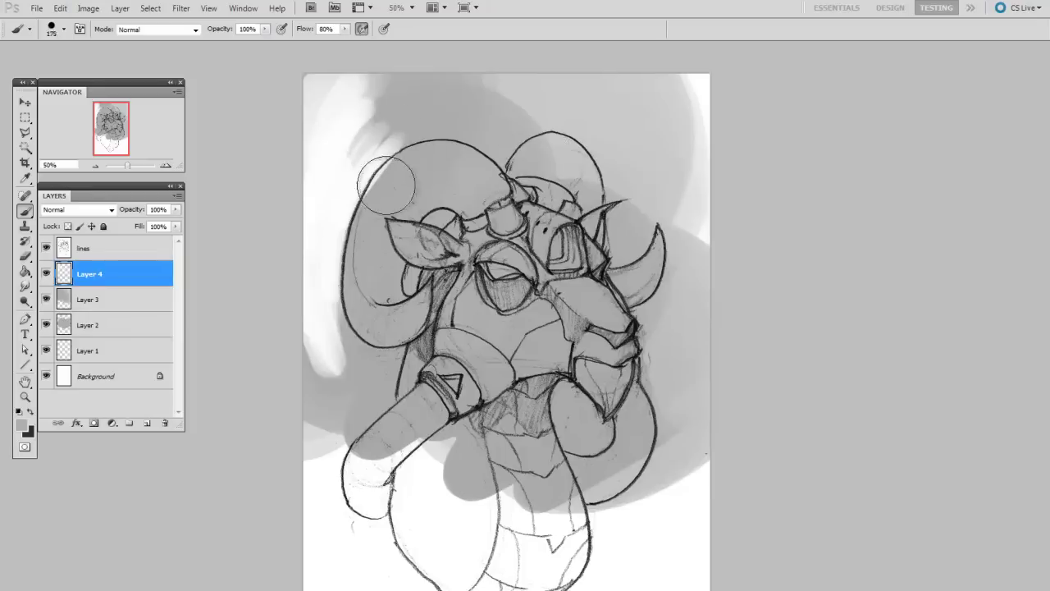
Paint white across the background above both horns with the 175 px brush.
{"action": "key", "text": "bracketright"}
{"action": "key", "text": "bracketright"}
{"action": "key", "text": "bracketright"}
{"action": "key", "text": "bracketright"}
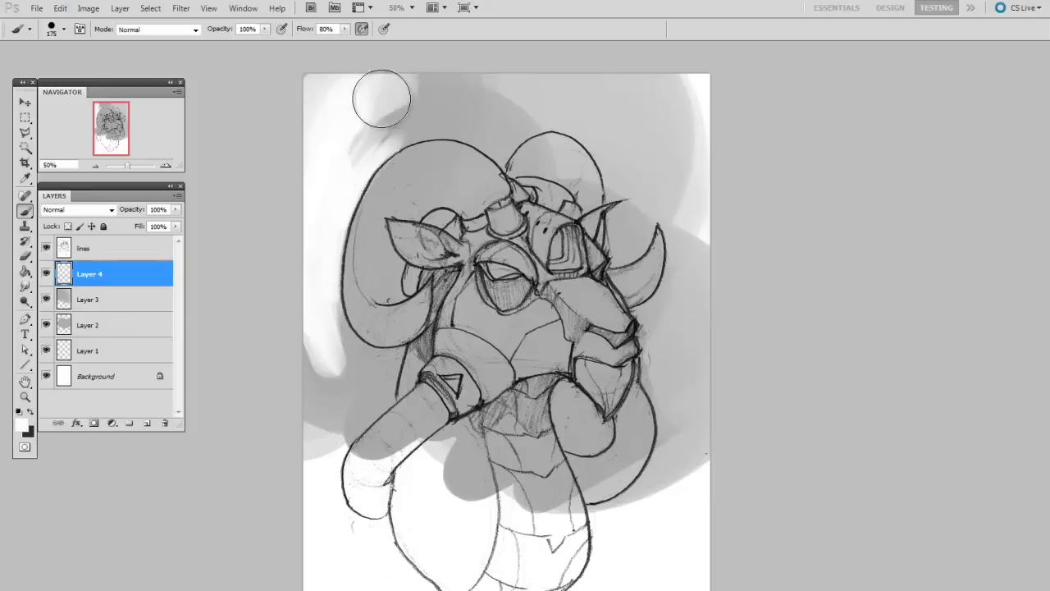
{"action": "mouse_move", "coordinate": [375, 98]}
{"action": "left_mouse_down"}
{"action": "mouse_move", "coordinate": [549, 79]}
{"action": "mouse_move", "coordinate": [653, 103]}
{"action": "left_mouse_up"}
{"action": "scroll", "coordinate": [731, 295], "scroll_direction": "down", "scroll_amount": 2}
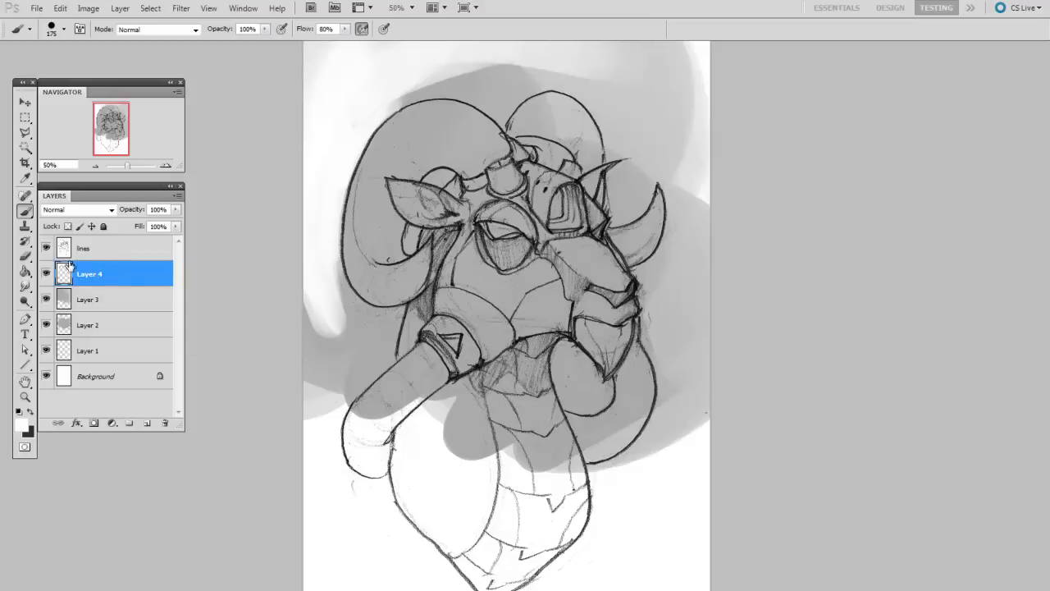
Toggle the lines layer's visibility to examine the paint underneath, leave it shown, and reselect Layer 4.
{"action": "left_click", "coordinate": [97, 250]}
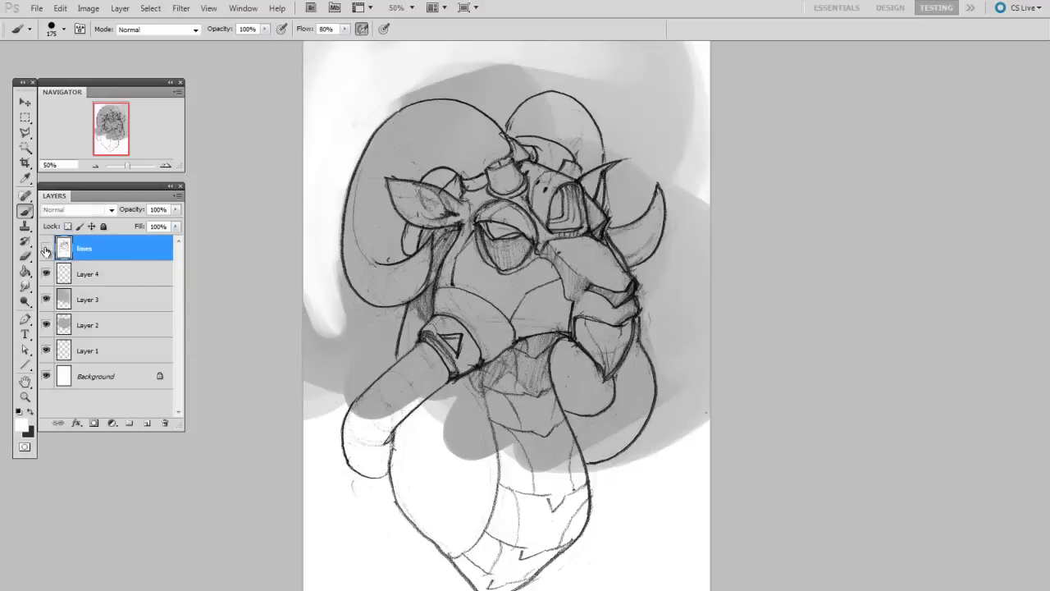
{"action": "left_click", "coordinate": [46, 249]}
{"action": "left_click", "coordinate": [46, 248]}
{"action": "left_click", "coordinate": [46, 248]}
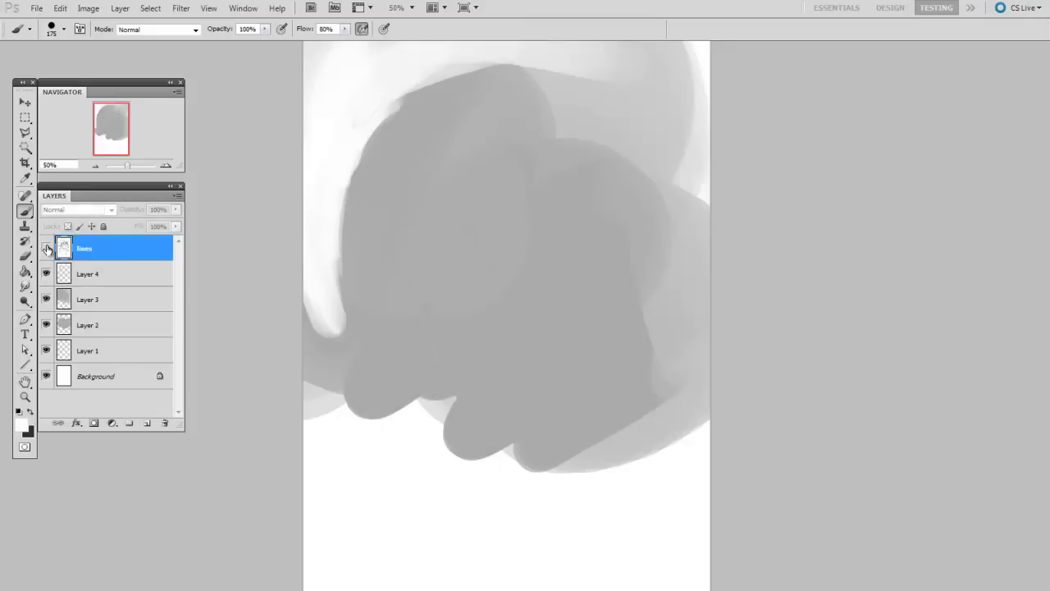
{"action": "left_click", "coordinate": [46, 248]}
{"action": "left_click", "coordinate": [107, 276]}
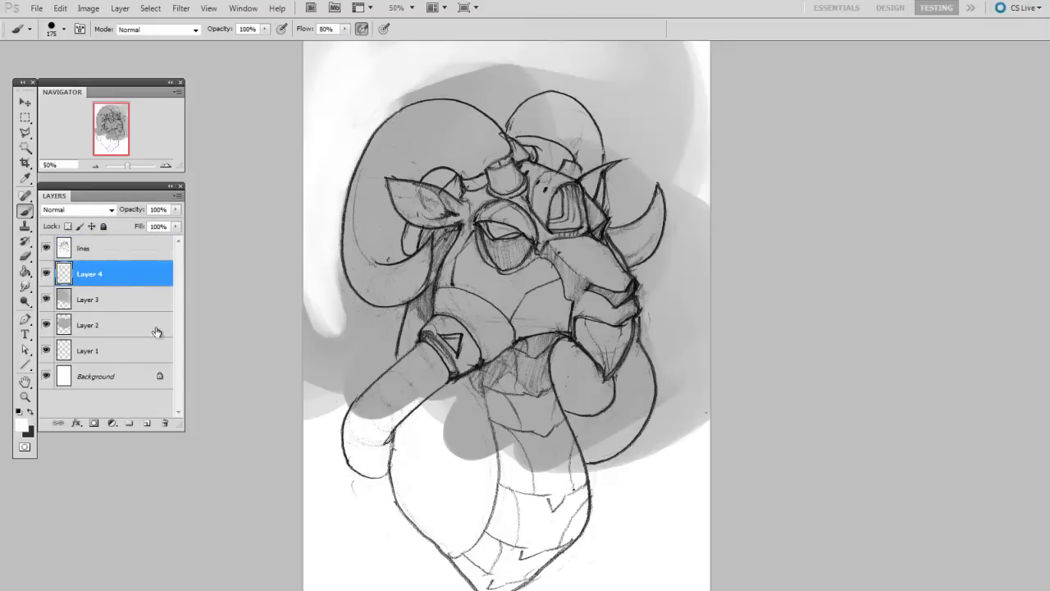